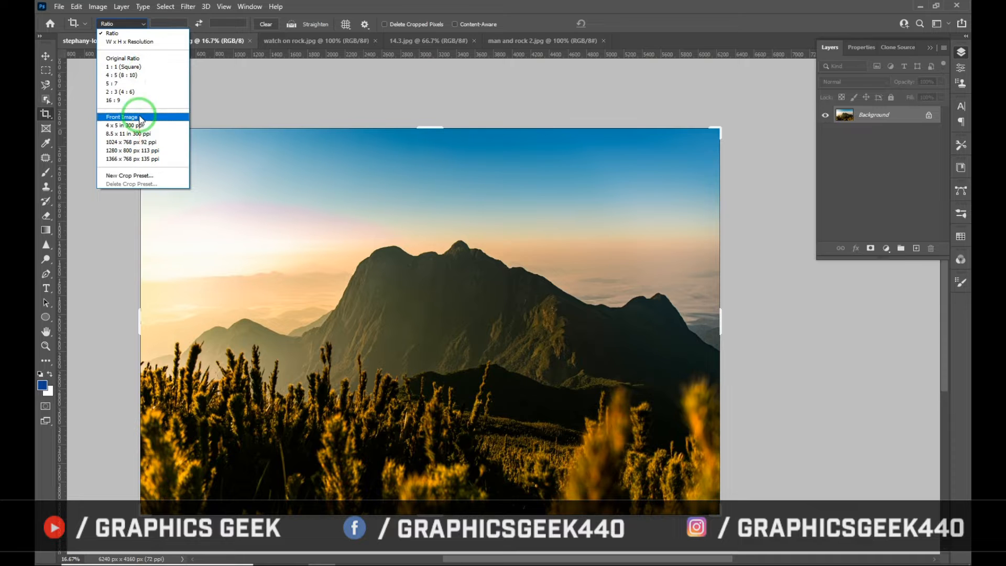
# Crop the mountain photo to the 1 : 1 (Square) ratio and undo the crop.
pyautogui.click(135, 68)
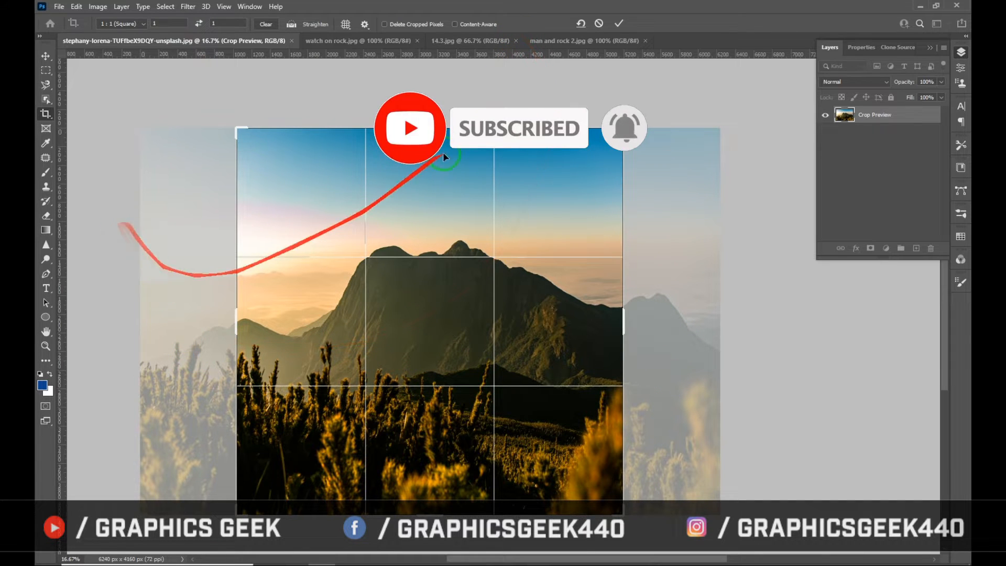
pyautogui.click(619, 23)
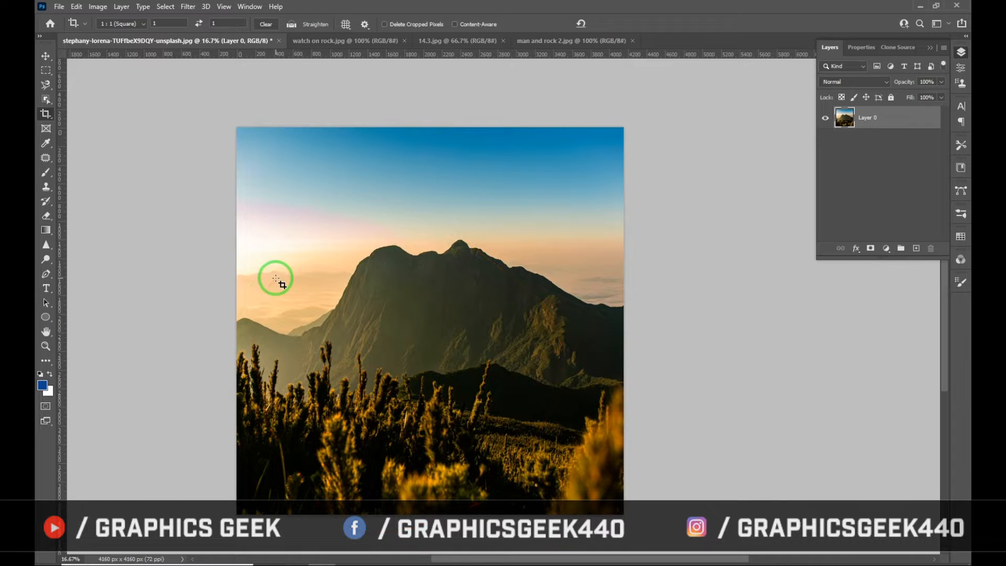
pyautogui.hotkey('ctrl', 'z')
# Crop the mountain photo to the 2 : 3 (4 : 6) ratio and commit the crop.
pyautogui.moveTo(442, 559); pyautogui.dragTo(466, 557)
pyautogui.click(121, 26)
pyautogui.click(121, 92)
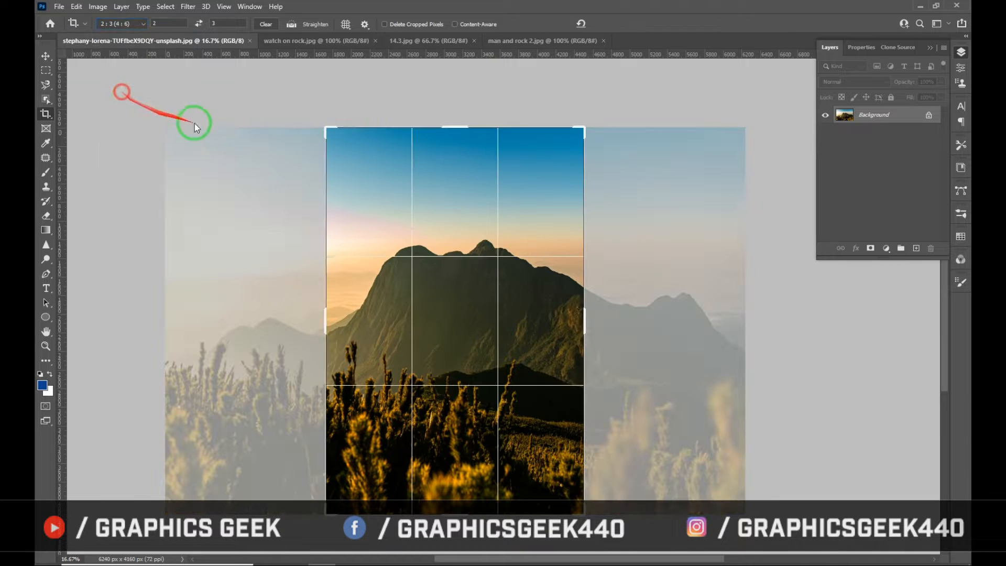
pyautogui.click(620, 22)
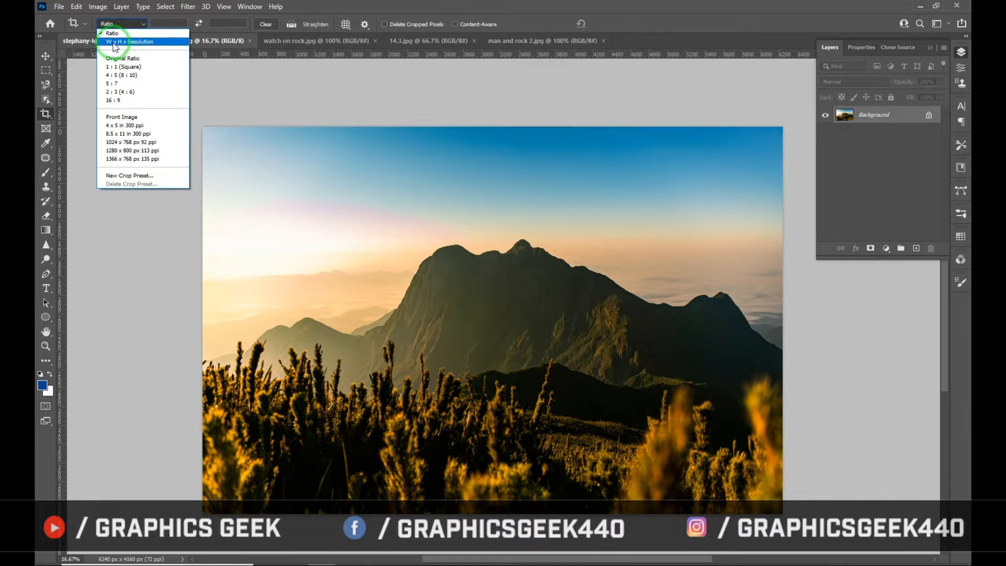
# Crop the mountain photo to 2500 px wide by 1500 px high using W x H x Resolution, and undo the crop.
pyautogui.click(114, 42)
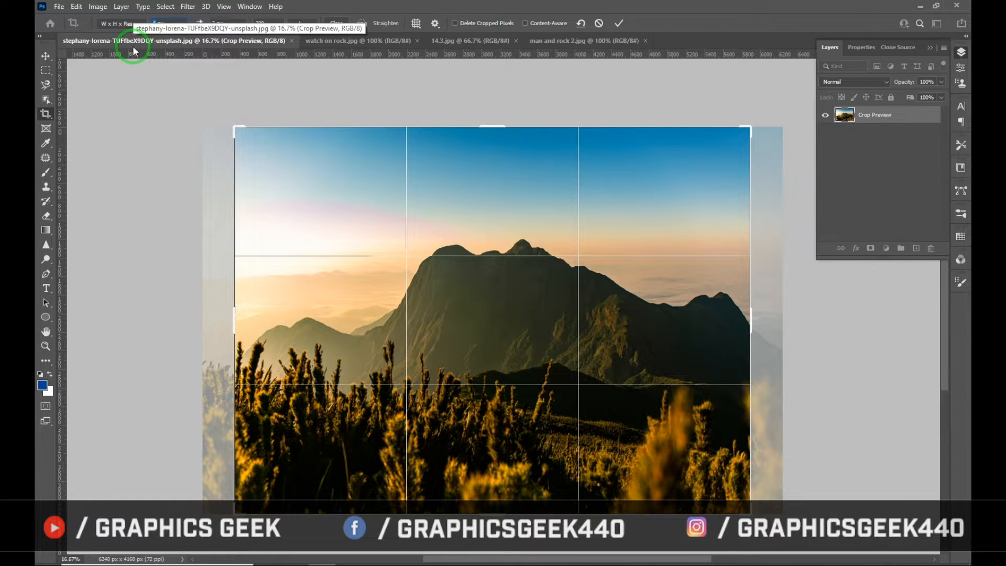
pyautogui.write('650')
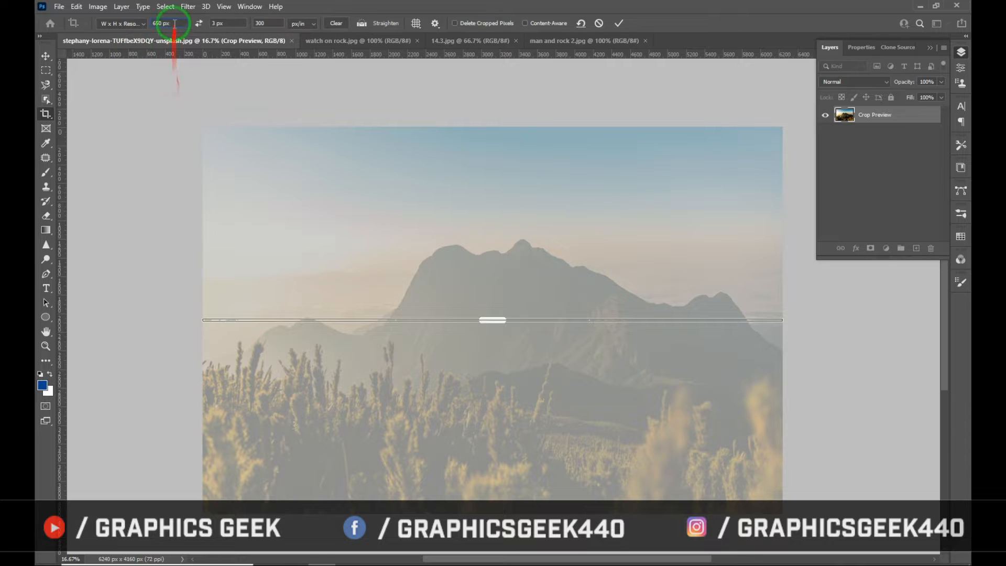
pyautogui.moveTo(174, 23); pyautogui.dragTo(84, 25)
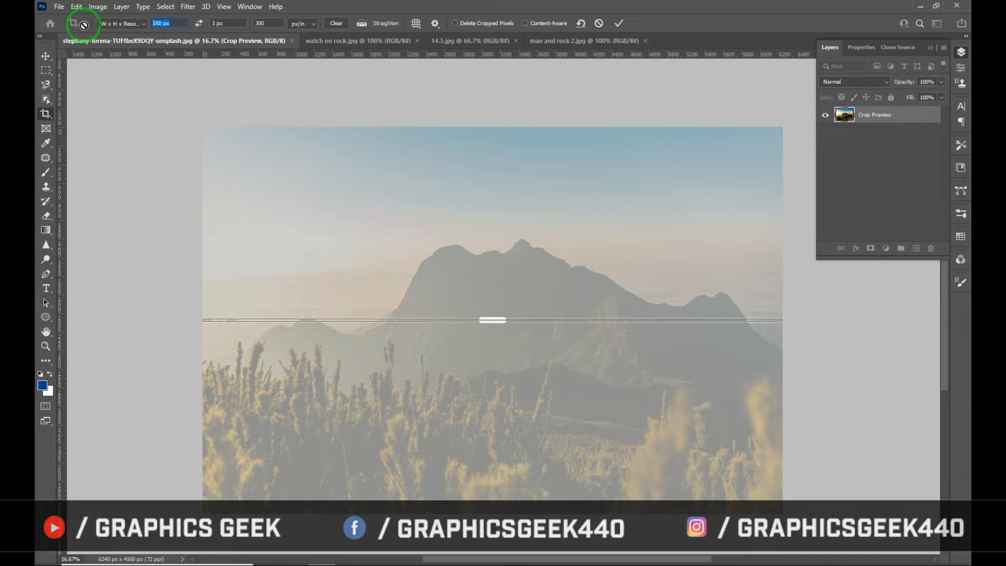
pyautogui.write('2500')
pyautogui.press('Tab')
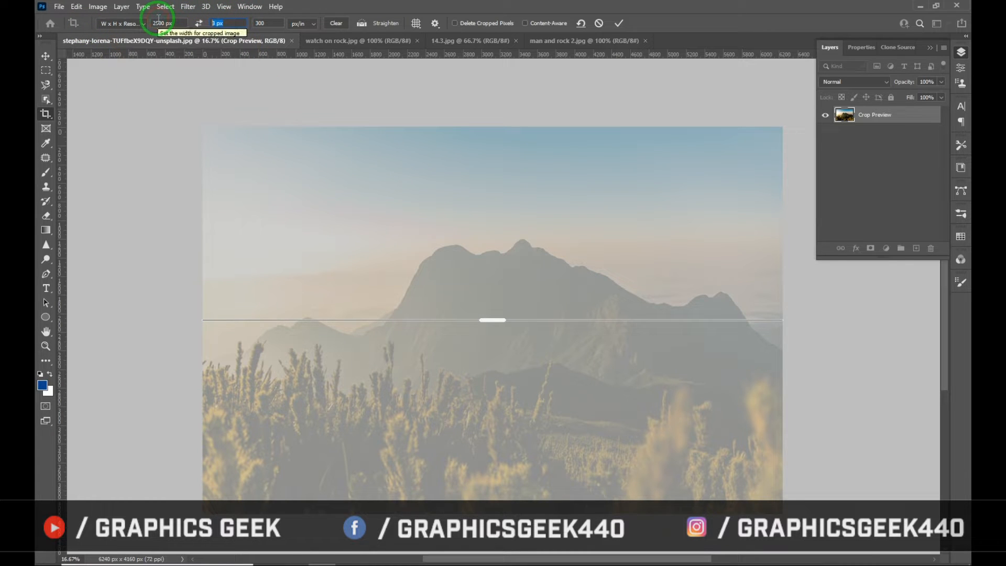
pyautogui.write('1500')
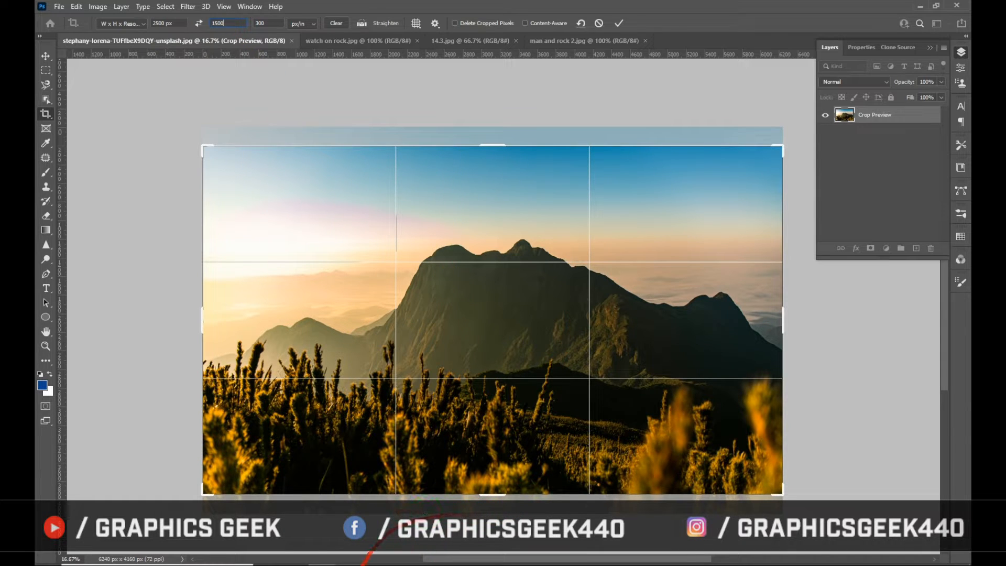
pyautogui.click(618, 24)
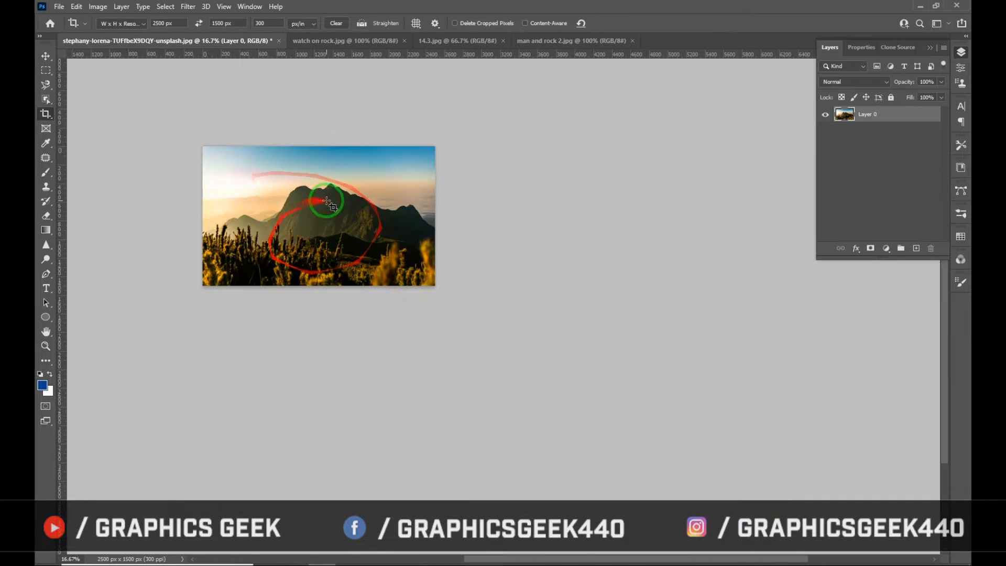
pyautogui.hotkey('ctrl', '0')
# Try the 16 : 9 and W x H x Resolution crop presets on the mountain photo, cancelling the crop and clearing the stored dimensions.
pyautogui.click(130, 24)
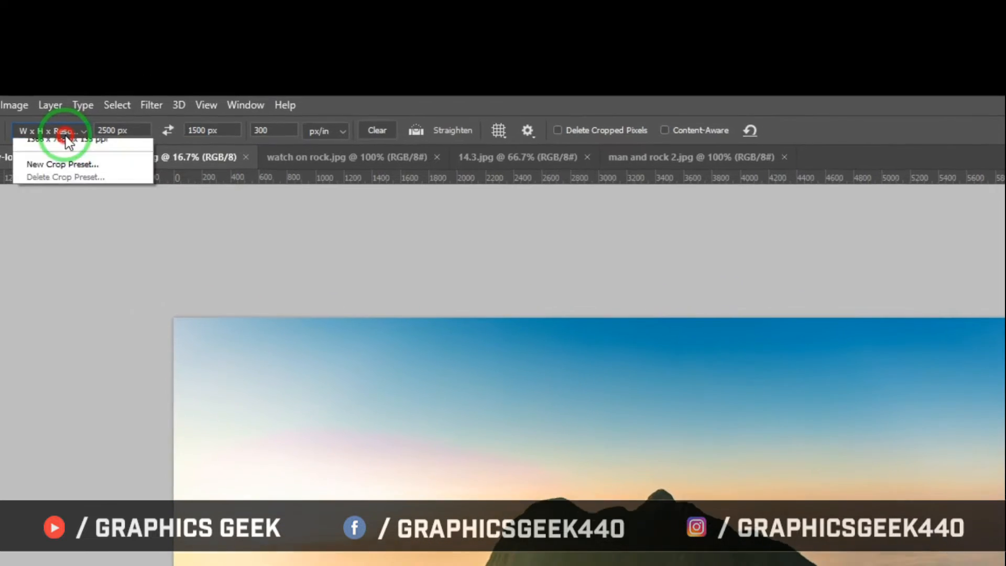
pyautogui.click(64, 249)
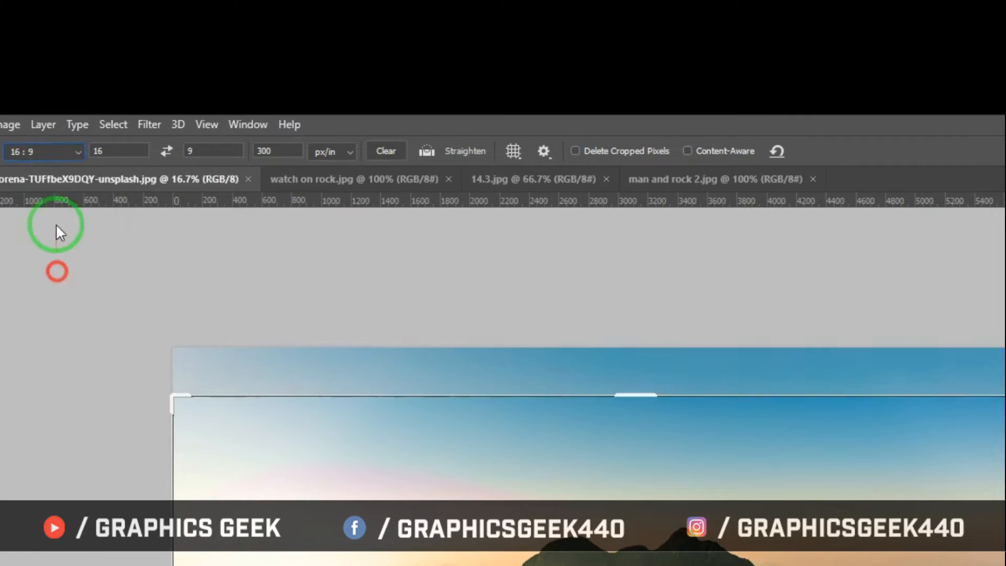
pyautogui.click(58, 152)
pyautogui.click(66, 179)
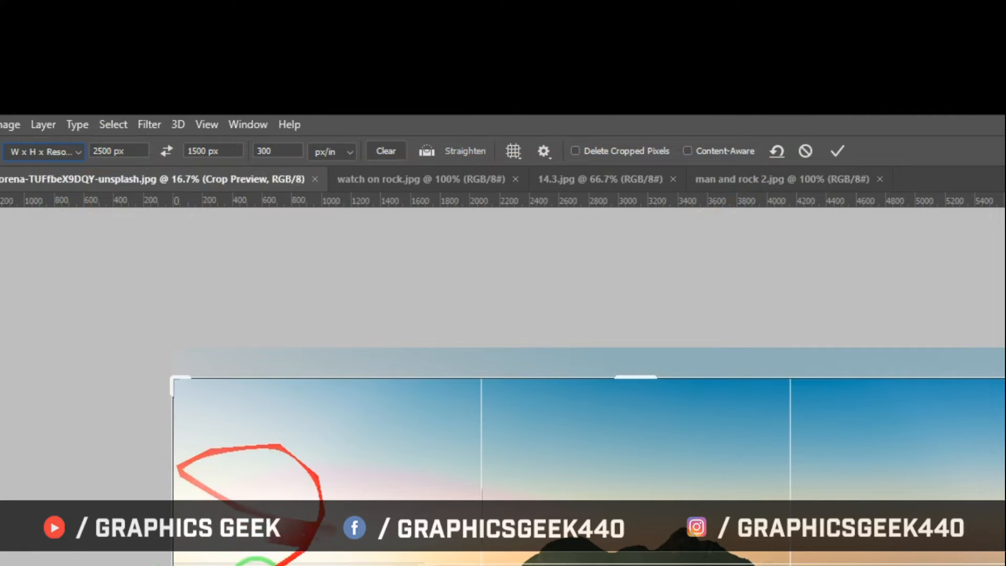
pyautogui.click(806, 151)
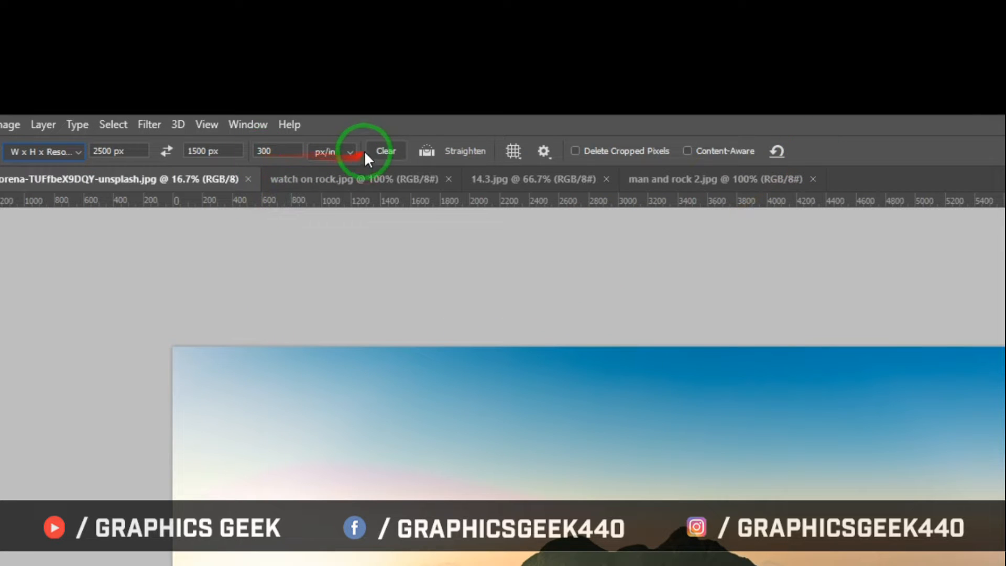
pyautogui.click(389, 154)
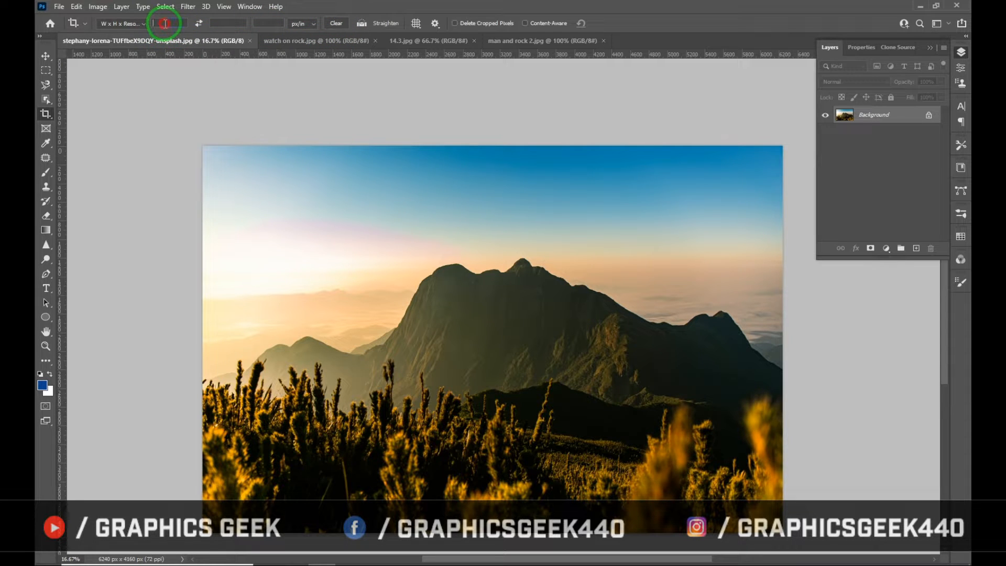
# Preview the 4 : 5 (8 : 10) and 1 : 1 (Square) crop ratios, cancelling the crop and clearing the ratio values.
pyautogui.click(136, 24)
pyautogui.click(133, 71)
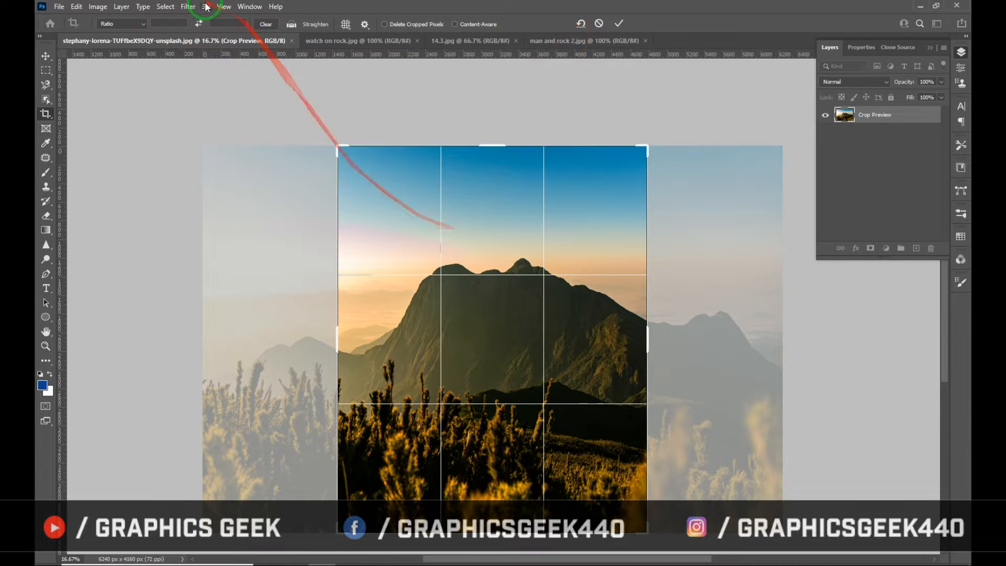
pyautogui.click(124, 23)
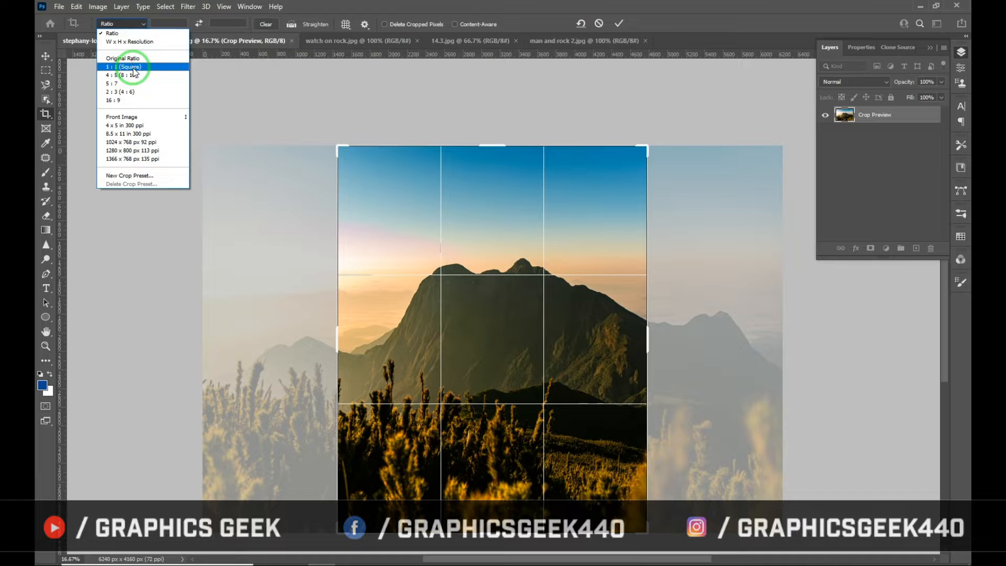
pyautogui.click(133, 68)
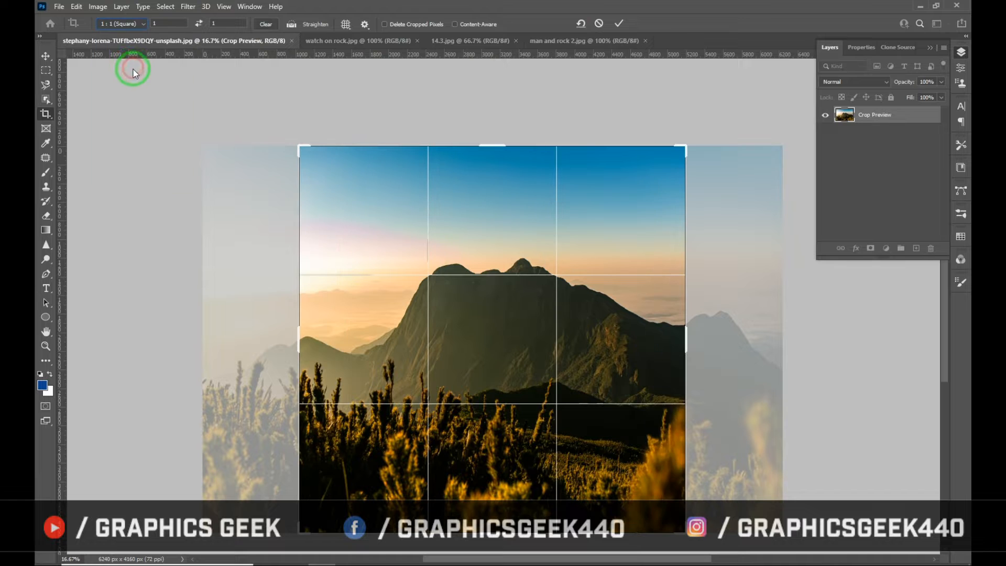
pyautogui.click(599, 23)
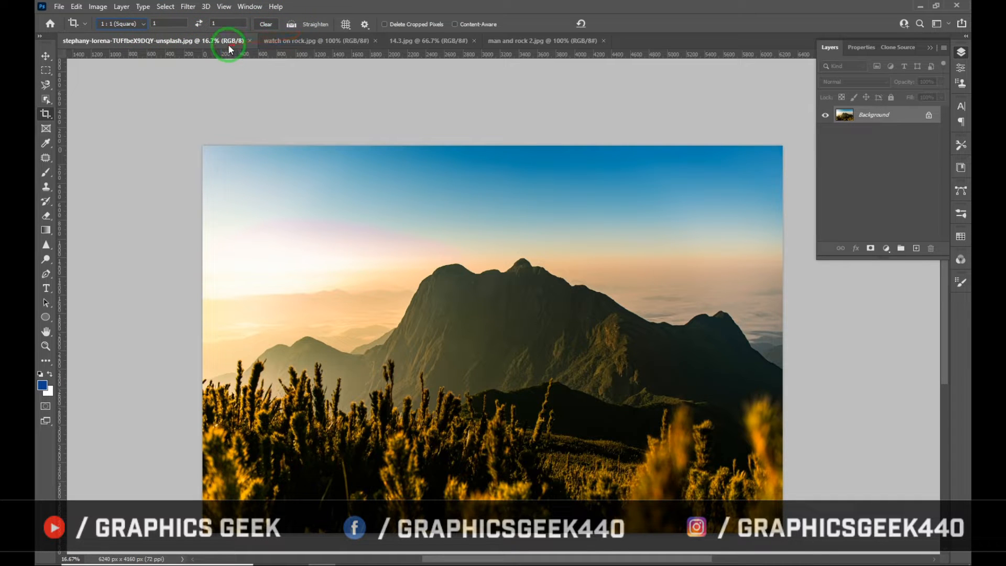
pyautogui.click(269, 26)
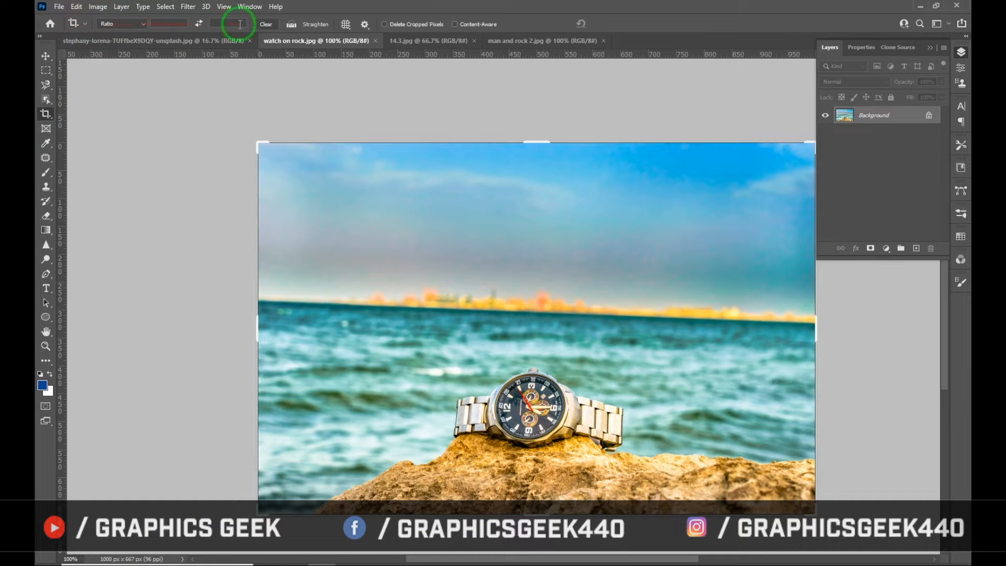
pyautogui.click(127, 24)
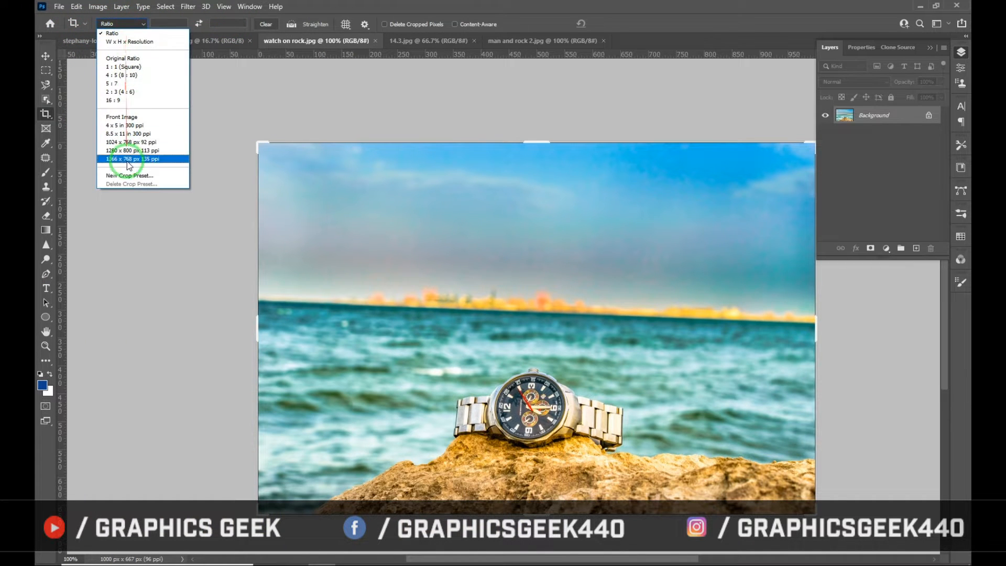
pyautogui.click(275, 28)
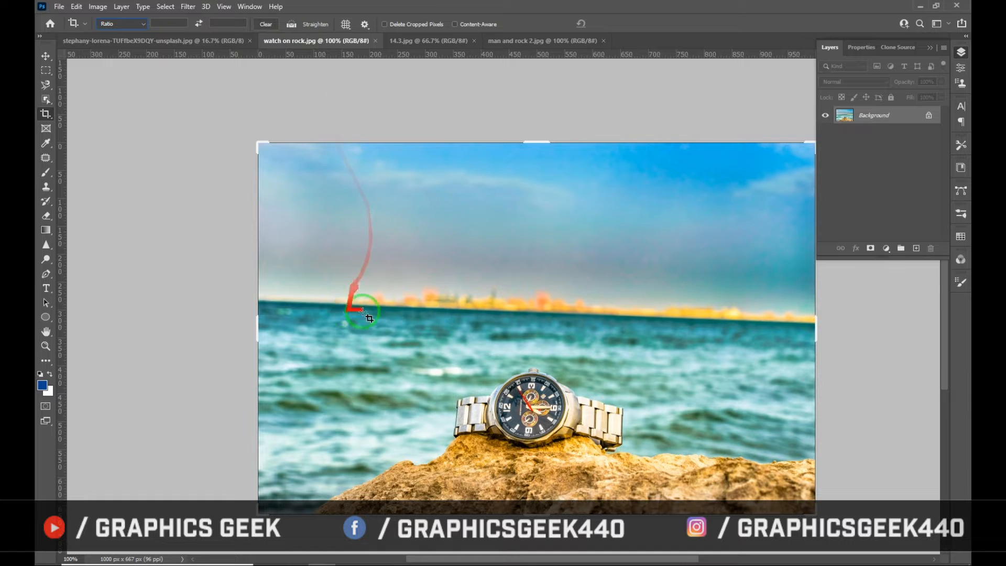
pyautogui.click(292, 23)
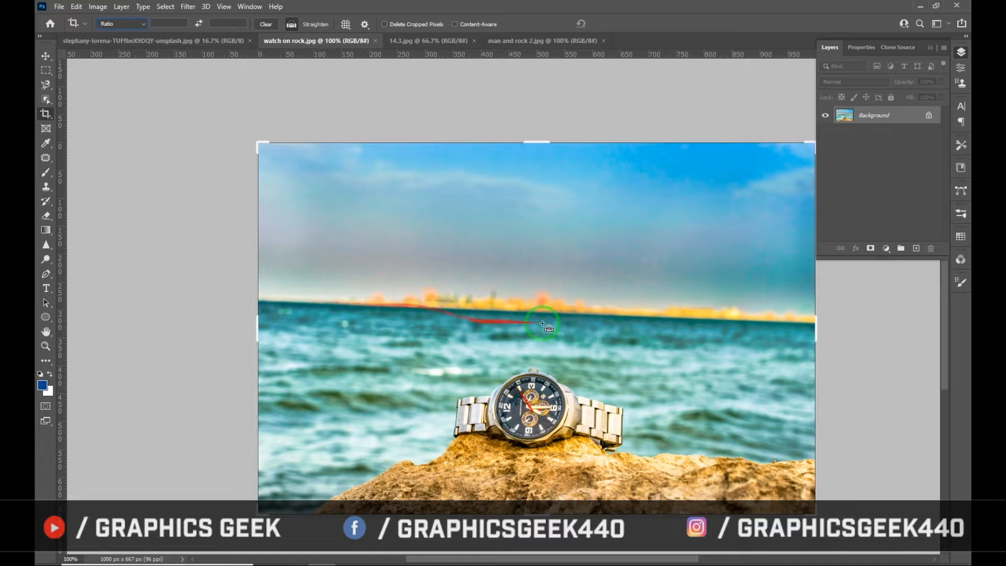
pyautogui.click(257, 300)
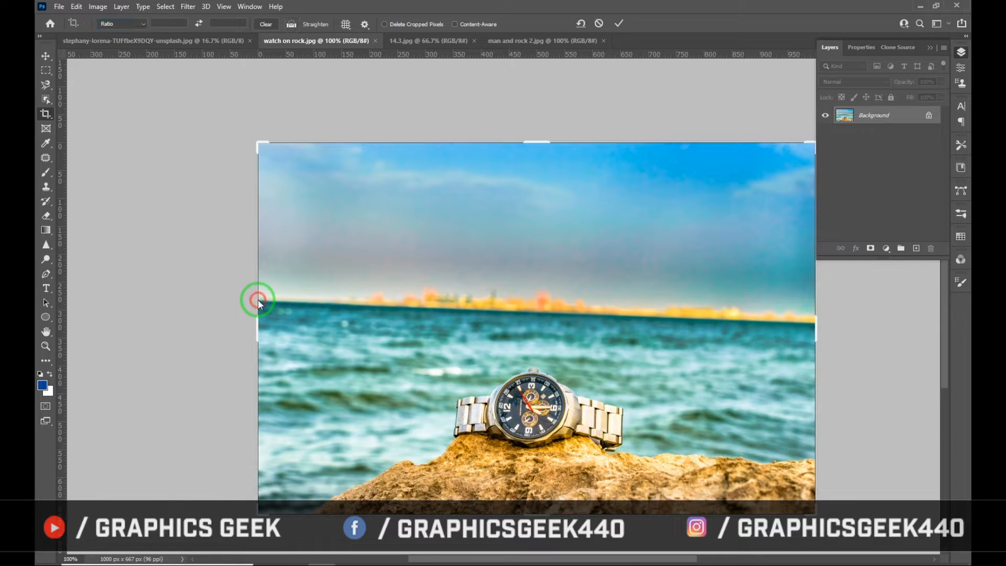
pyautogui.click(600, 24)
# Straighten the watch photo along its sea horizon with the crop's Straighten option, commit it, and revert the image.
pyautogui.click(291, 25)
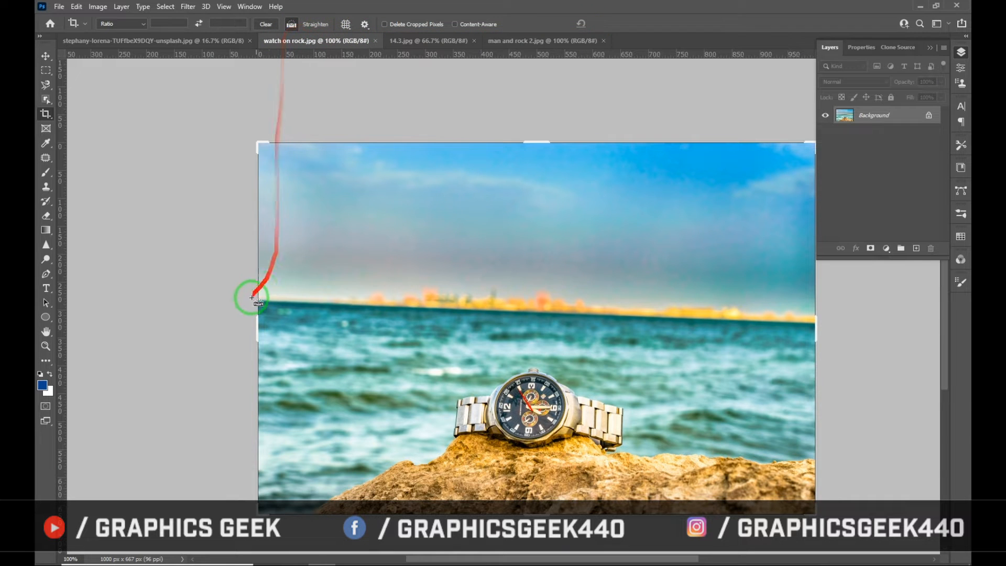
pyautogui.moveTo(258, 299); pyautogui.dragTo(815, 326)
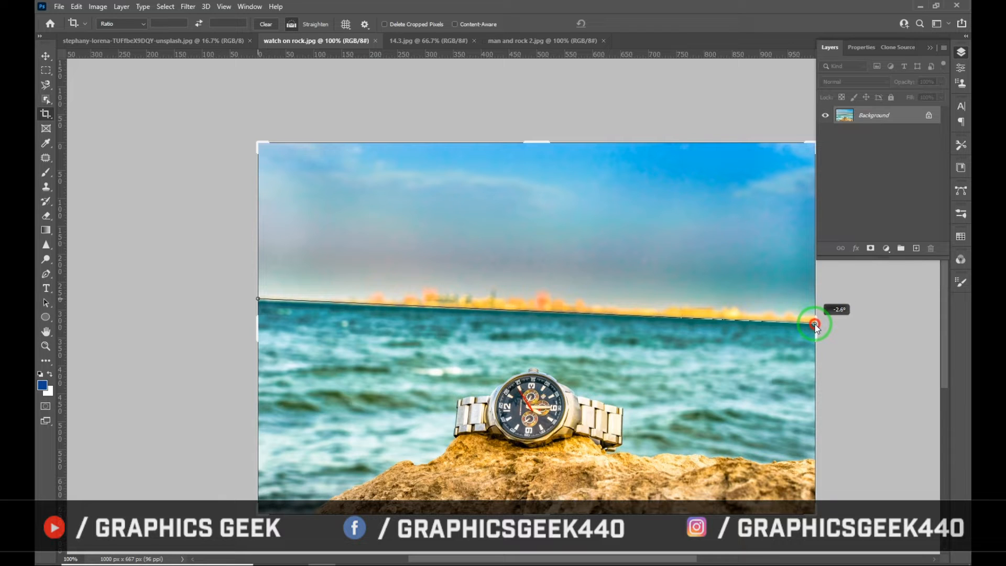
pyautogui.moveTo(815, 326); pyautogui.dragTo(815, 326)
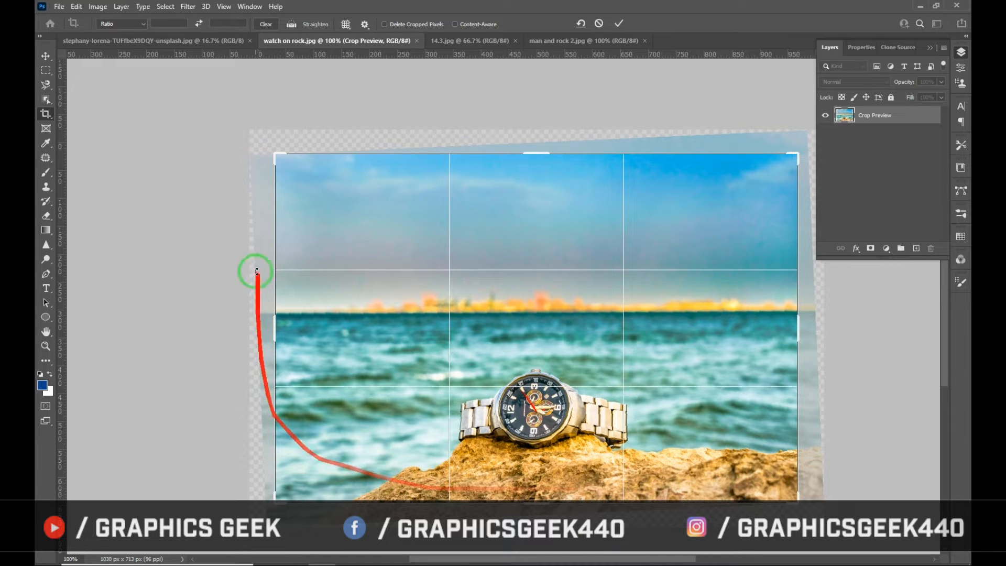
pyautogui.click(618, 24)
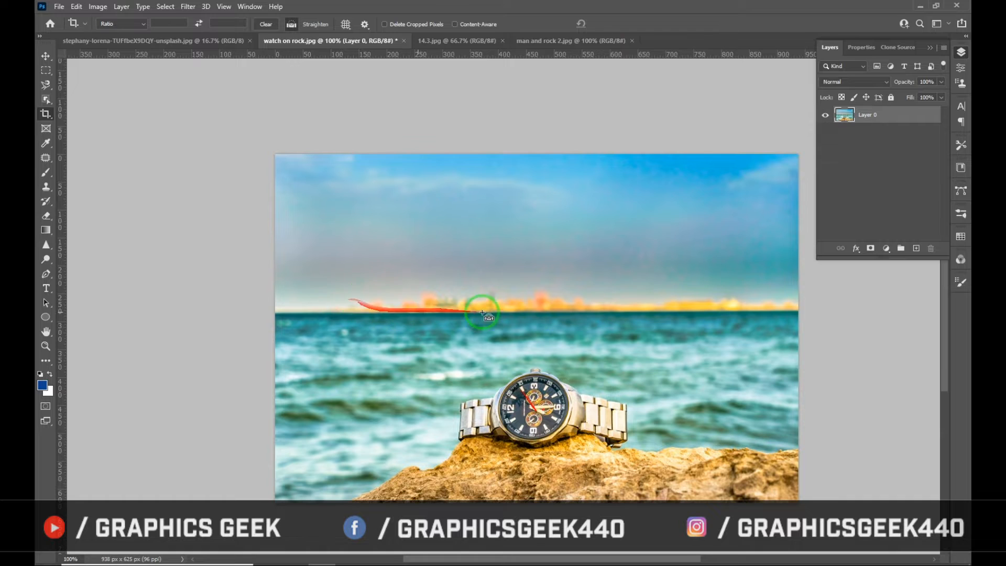
pyautogui.press('F12')
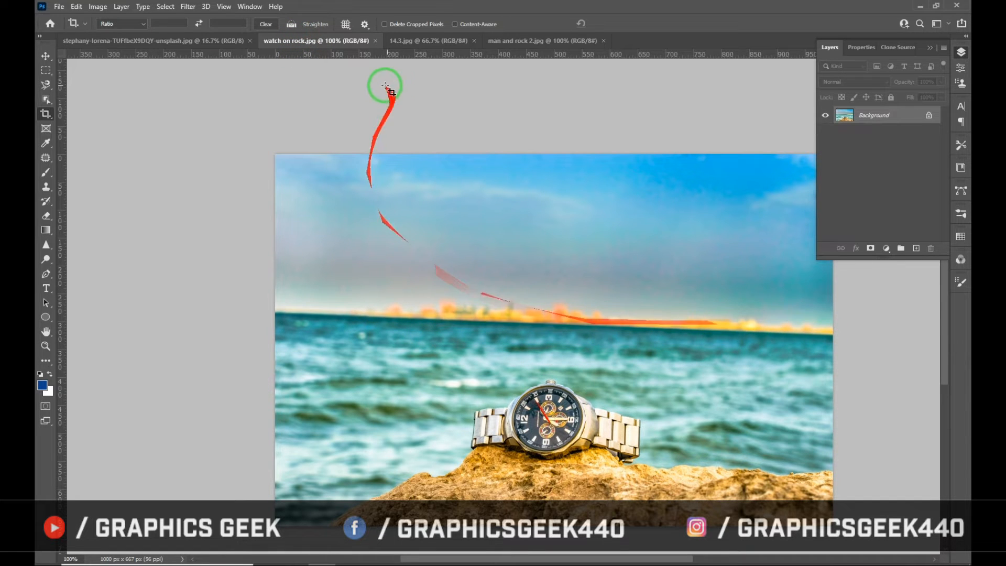
# Set the Crop tool's overlay to Rule of Thirds for the watch photo.
pyautogui.click(292, 24)
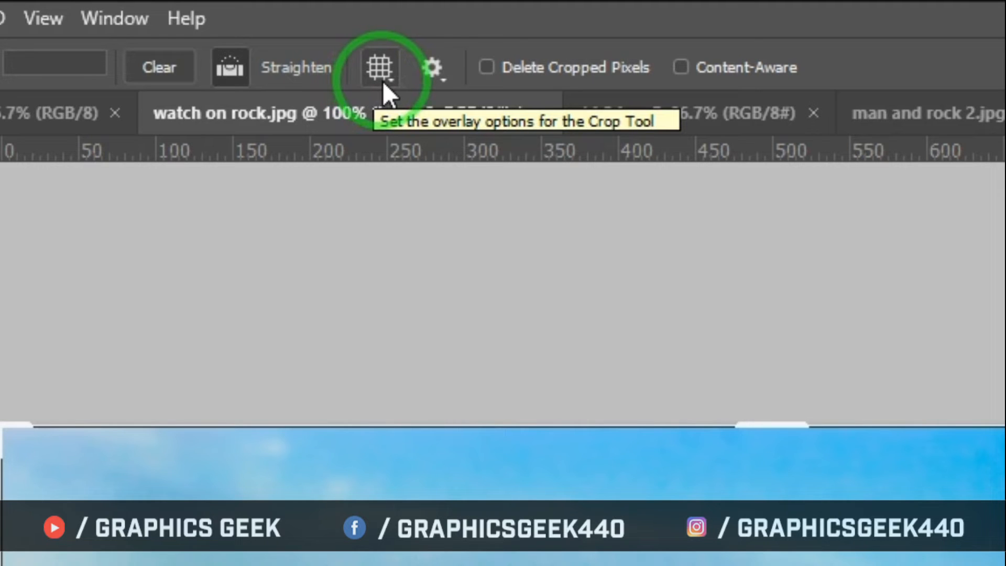
pyautogui.click(393, 83)
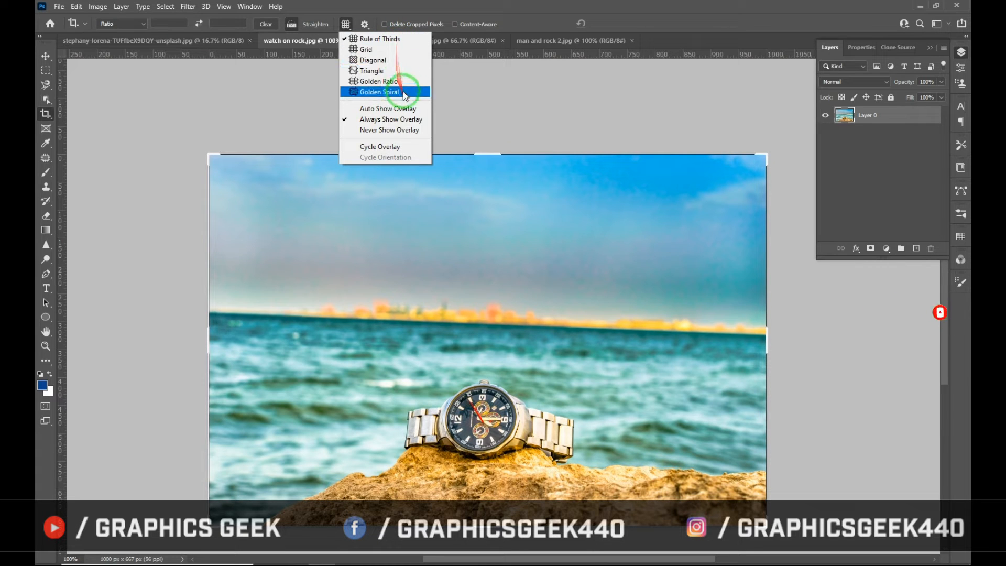
pyautogui.click(382, 42)
# In 14.3.jpg, use the Rule of Thirds overlay and draw a crop frame about 687 px by 869 px around the bird.
pyautogui.click(456, 45)
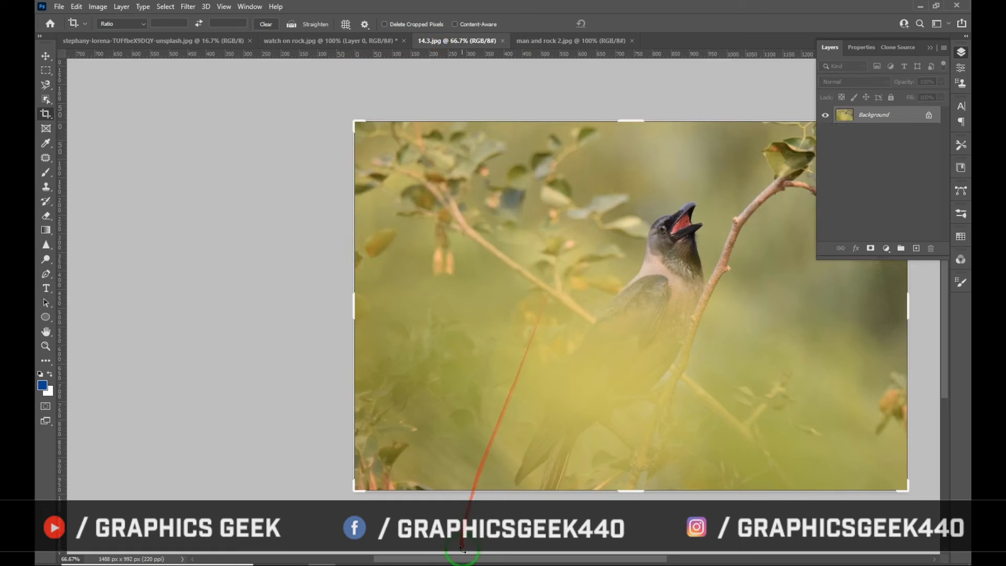
pyautogui.moveTo(472, 560); pyautogui.dragTo(530, 559)
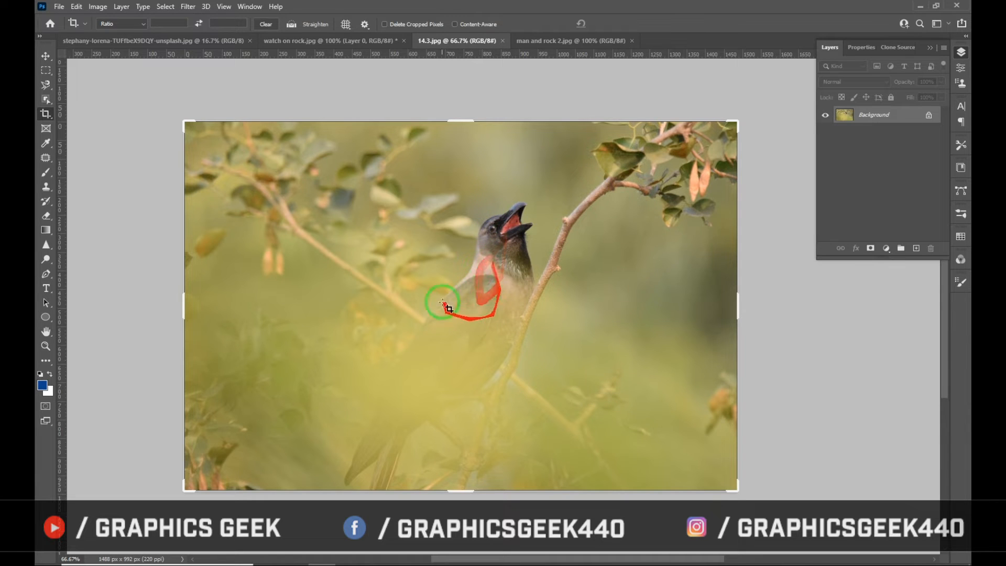
pyautogui.click(346, 24)
pyautogui.click(362, 40)
pyautogui.moveTo(316, 168); pyautogui.dragTo(571, 487)
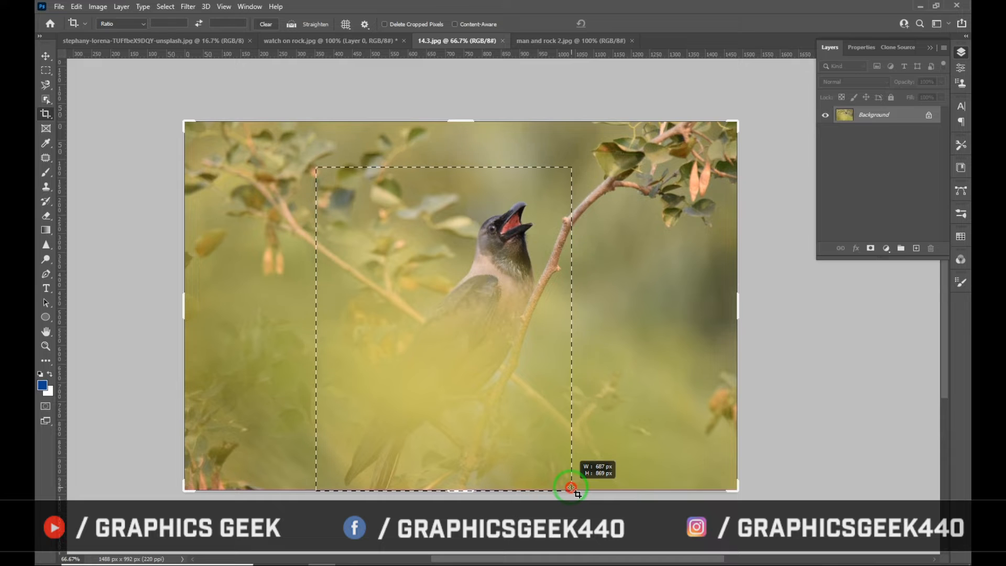
pyautogui.moveTo(571, 487); pyautogui.dragTo(571, 487)
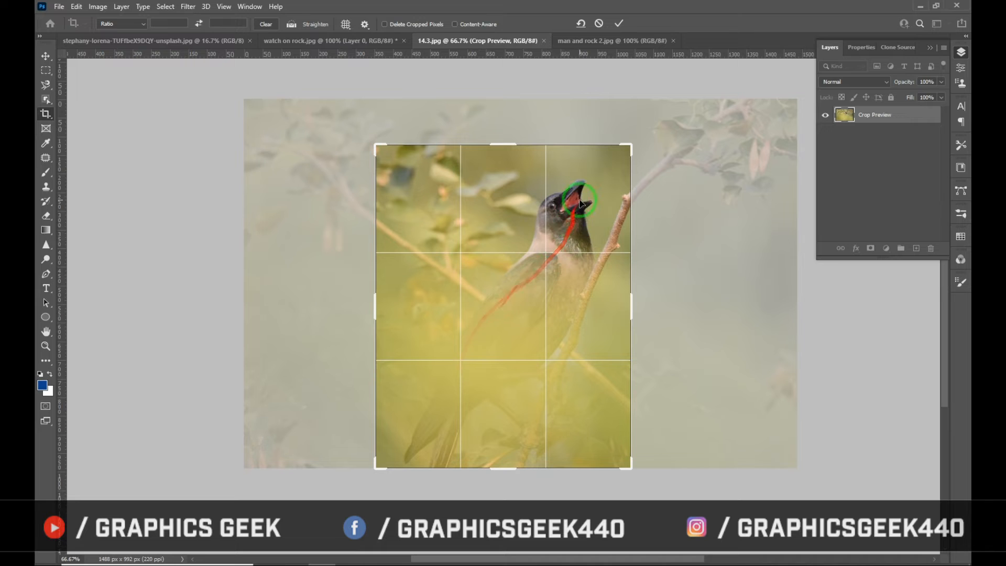
# Commit the crop around the bird in 14.3.jpg, and undo it to restore the full photo.
pyautogui.click(616, 23)
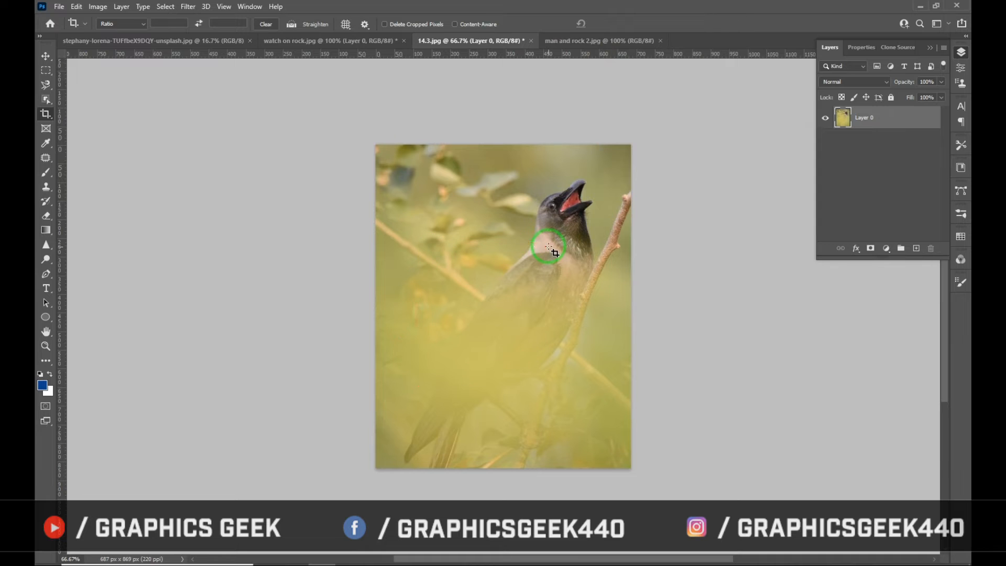
pyautogui.hotkey('ctrl', '+')
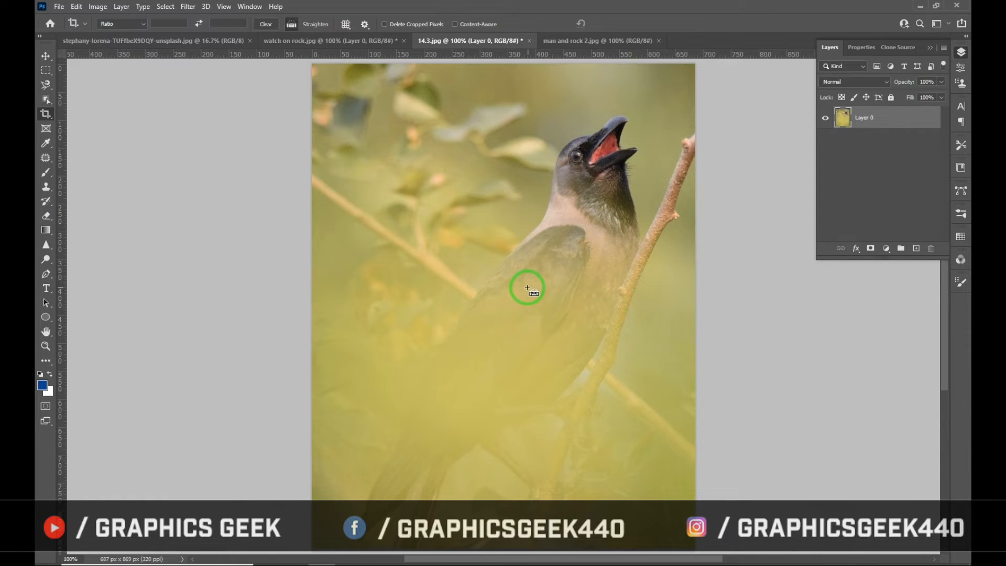
pyautogui.hotkey('ctrl', 'z')
pyautogui.hotkey('ctrl', '-')
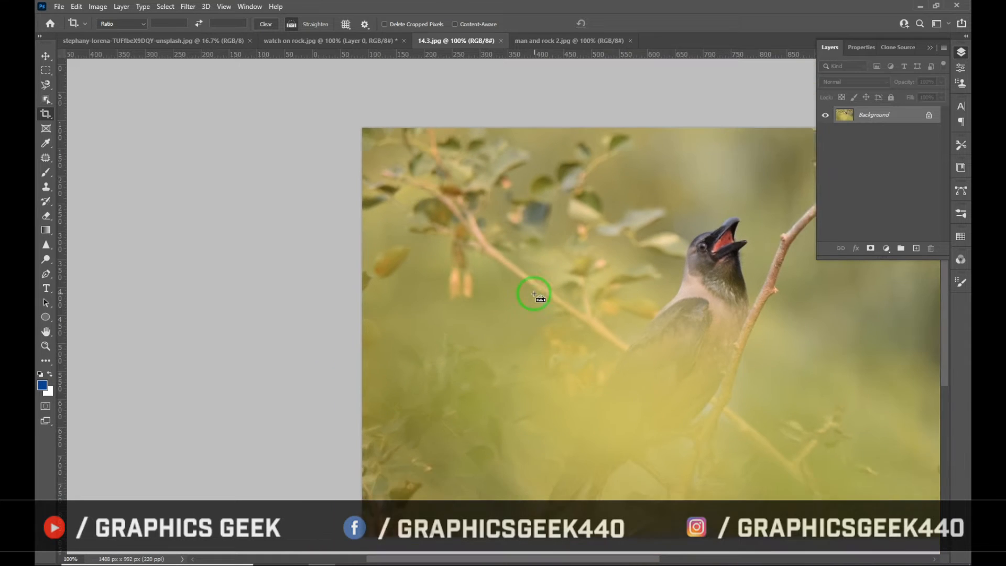
pyautogui.moveTo(548, 560); pyautogui.dragTo(604, 559)
pyautogui.scroll(-1, 434, 305)
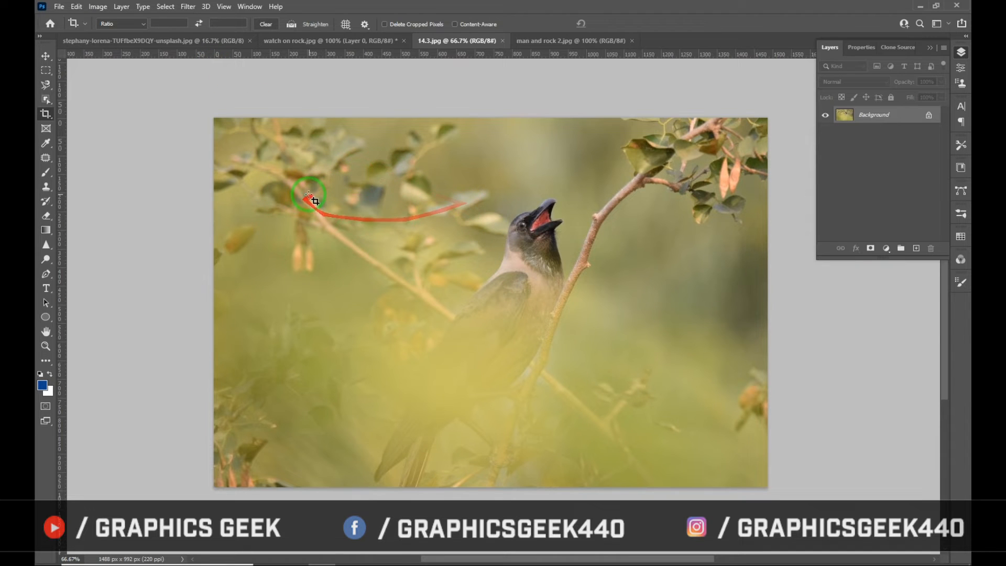
# Keep the Rule of Thirds overlay and crop the mountain photo to about 2964 px by 3393 px with Delete Cropped Pixels off.
pyautogui.click(347, 26)
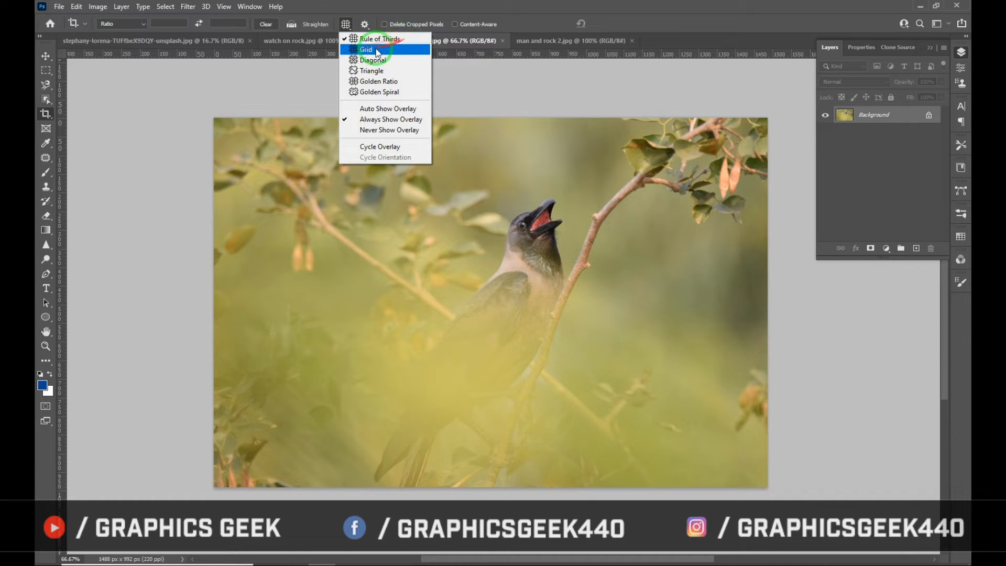
pyautogui.click(394, 39)
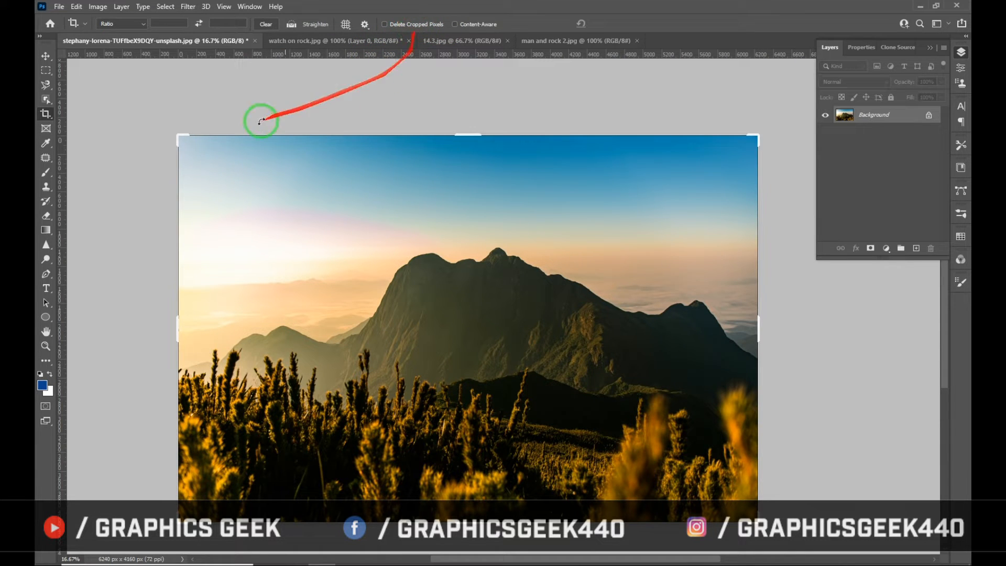
pyautogui.moveTo(177, 139); pyautogui.dragTo(261, 162)
pyautogui.moveTo(665, 153); pyautogui.dragTo(601, 169)
pyautogui.click(619, 24)
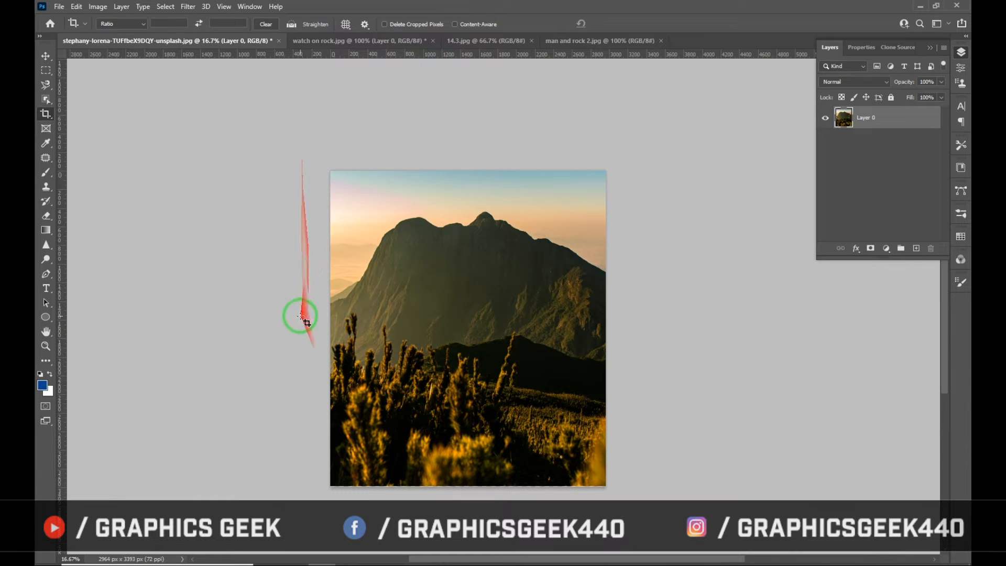
# Reopen the mountain photo's crop frame, widen it to about 3600 px by 3393 px using the hidden pixels, and commit it.
pyautogui.click(338, 253)
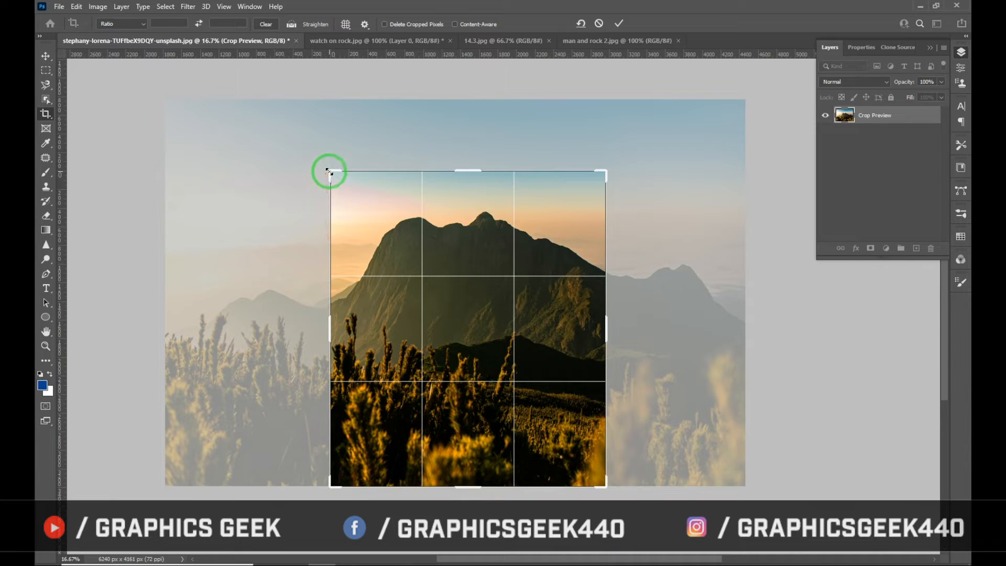
pyautogui.moveTo(329, 171); pyautogui.dragTo(329, 171)
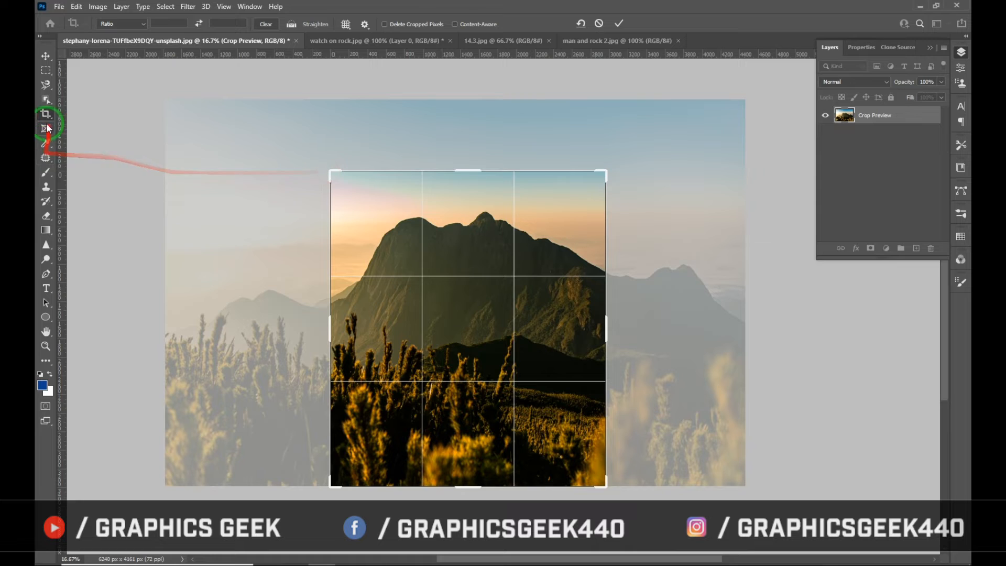
pyautogui.click(45, 113)
pyautogui.click(329, 169)
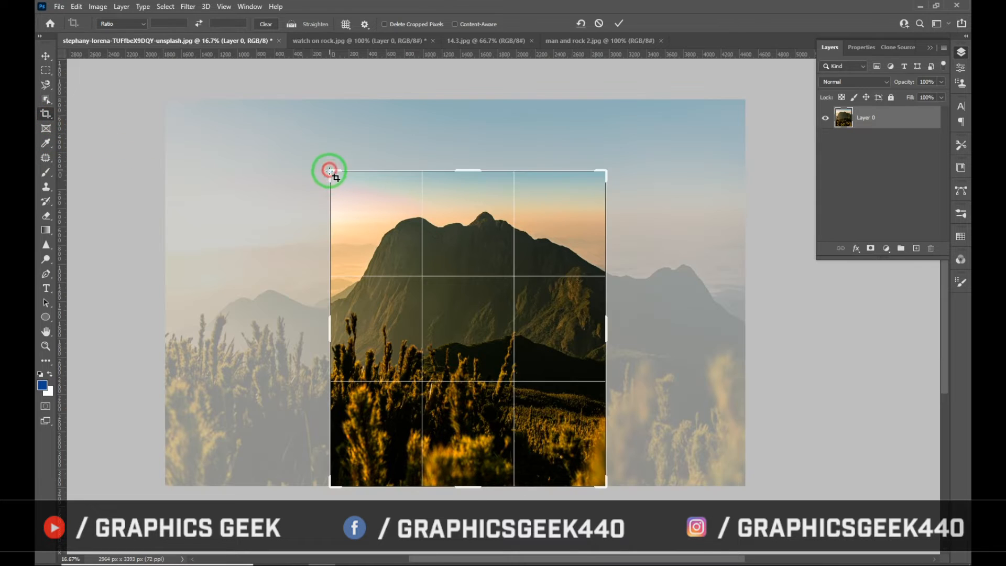
pyautogui.moveTo(333, 171); pyautogui.dragTo(304, 169)
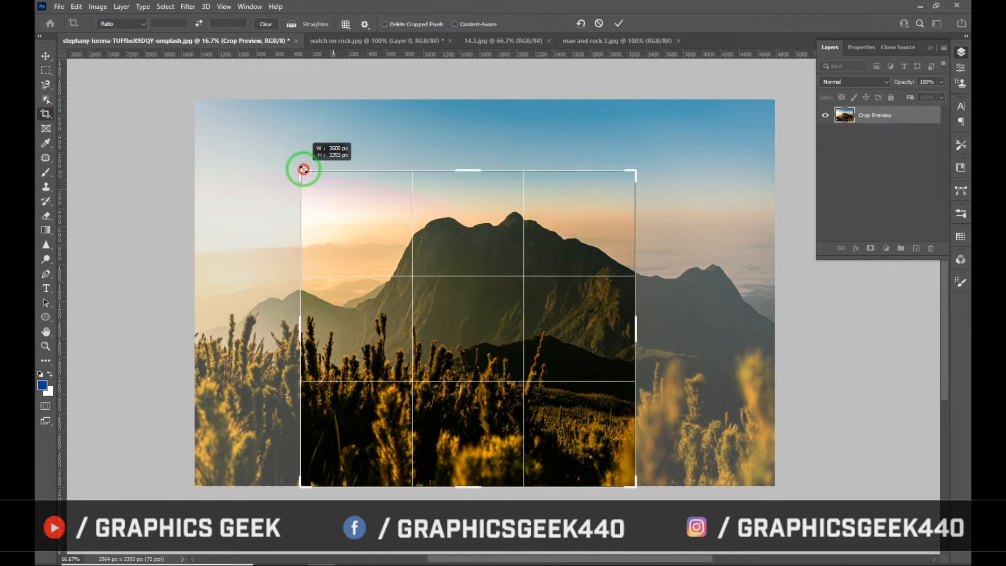
pyautogui.click(619, 23)
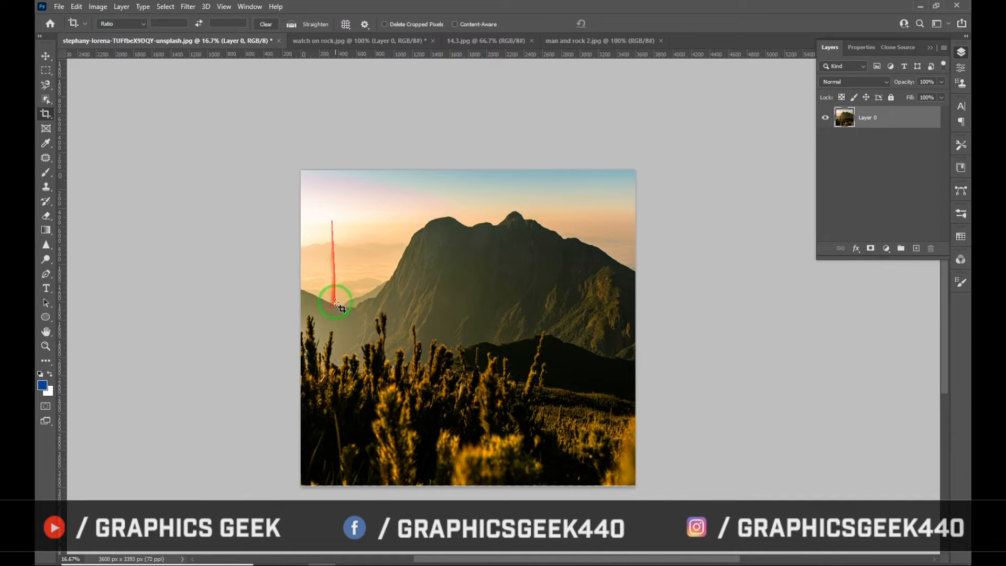
# Undo both crops of the mountain photo to restore the full image.
pyautogui.hotkey('ctrl', 'z')
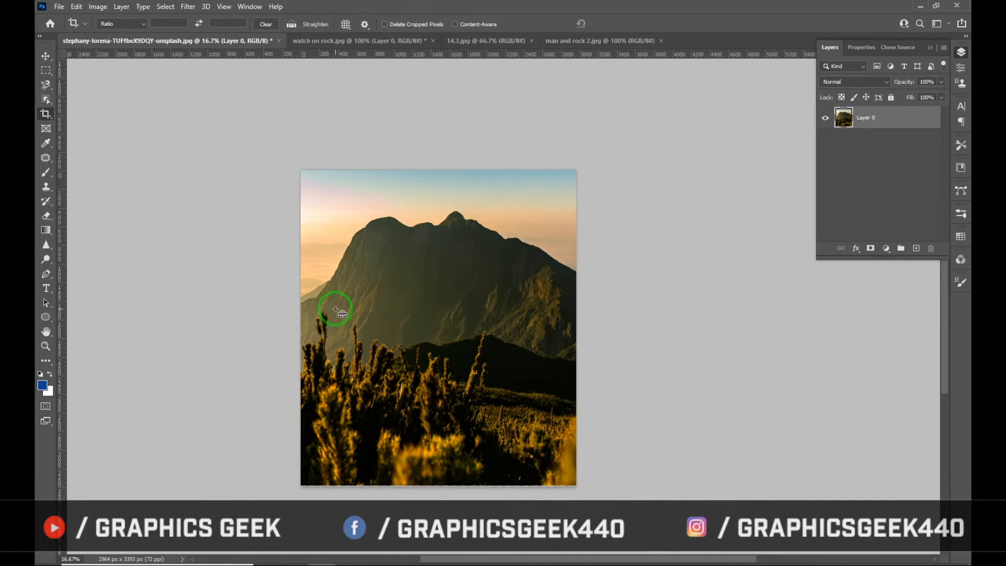
pyautogui.hotkey('ctrl', 'z')
pyautogui.hotkey('ctrl', 'z')
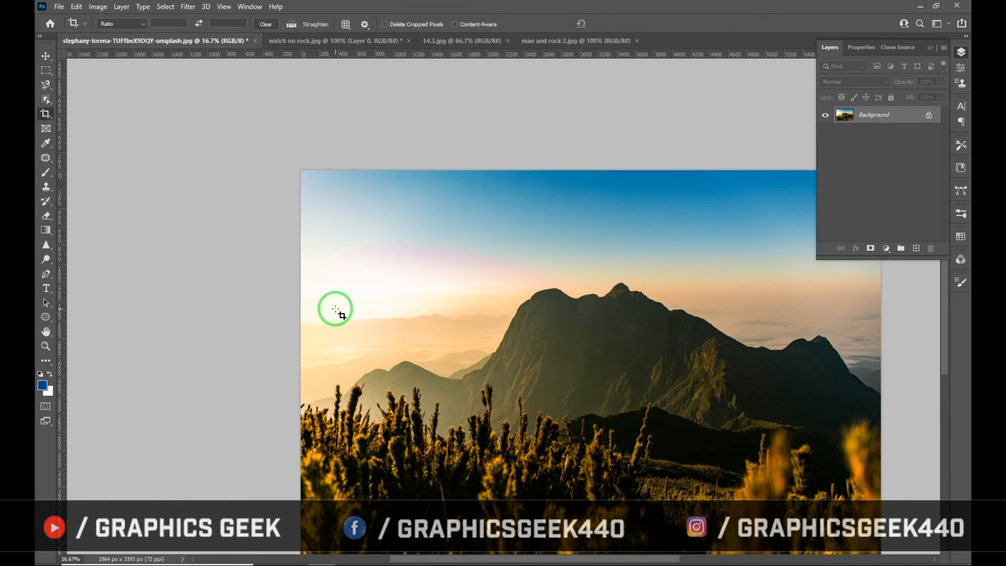
pyautogui.moveTo(515, 559); pyautogui.dragTo(562, 560)
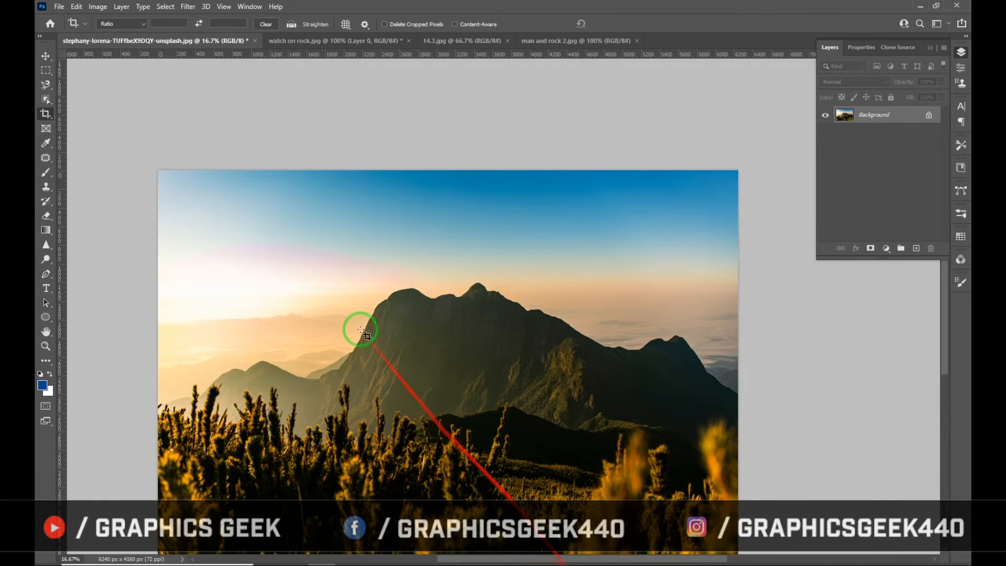
pyautogui.scroll(-2, 347, 300)
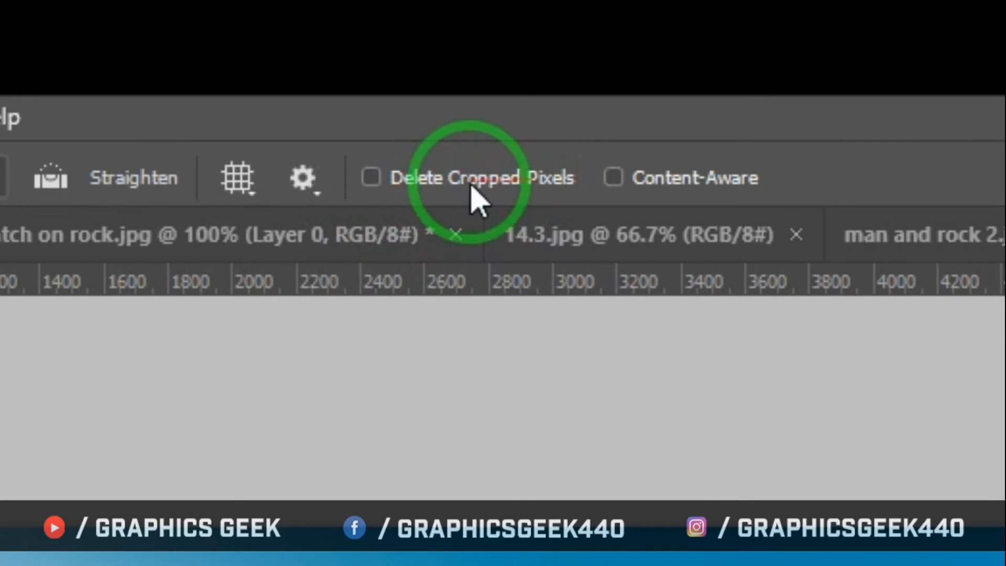
# Turn on Delete Cropped Pixels and crop the mountain photo to about 3156 px by 3465 px.
pyautogui.click(371, 177)
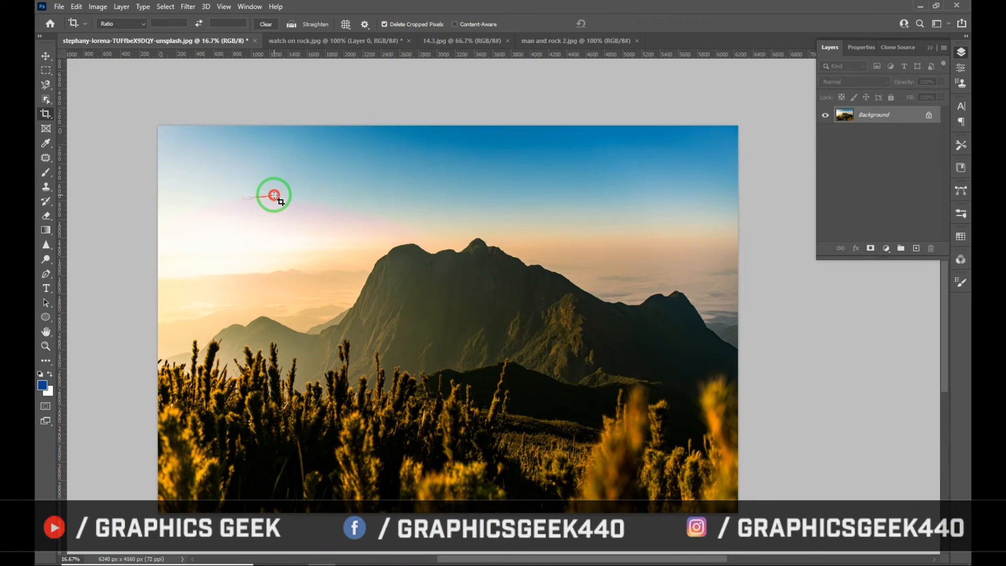
pyautogui.click(274, 196)
pyautogui.moveTo(156, 128); pyautogui.dragTo(234, 152)
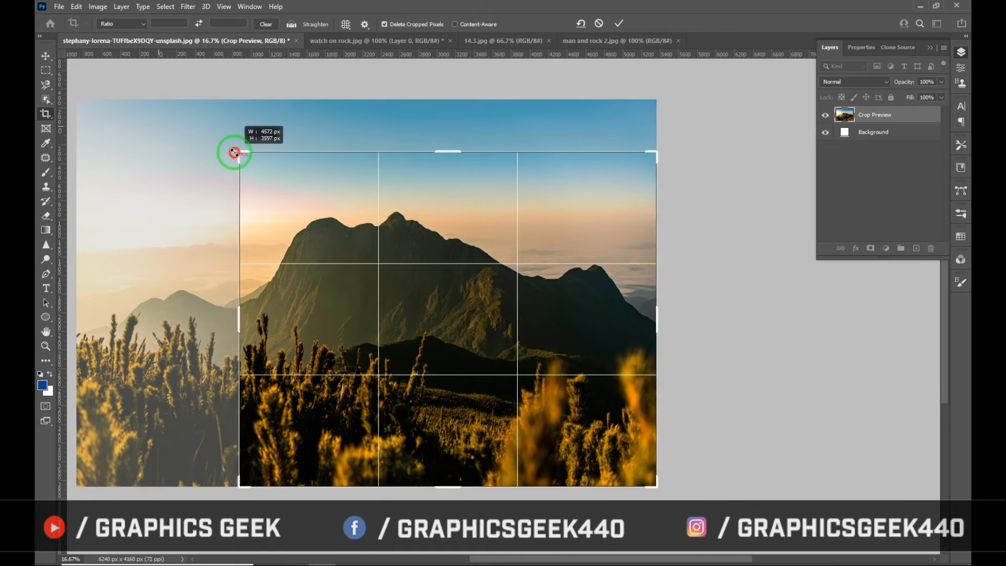
pyautogui.moveTo(652, 151); pyautogui.dragTo(553, 154)
pyautogui.moveTo(657, 155); pyautogui.dragTo(591, 159)
pyautogui.click(619, 23)
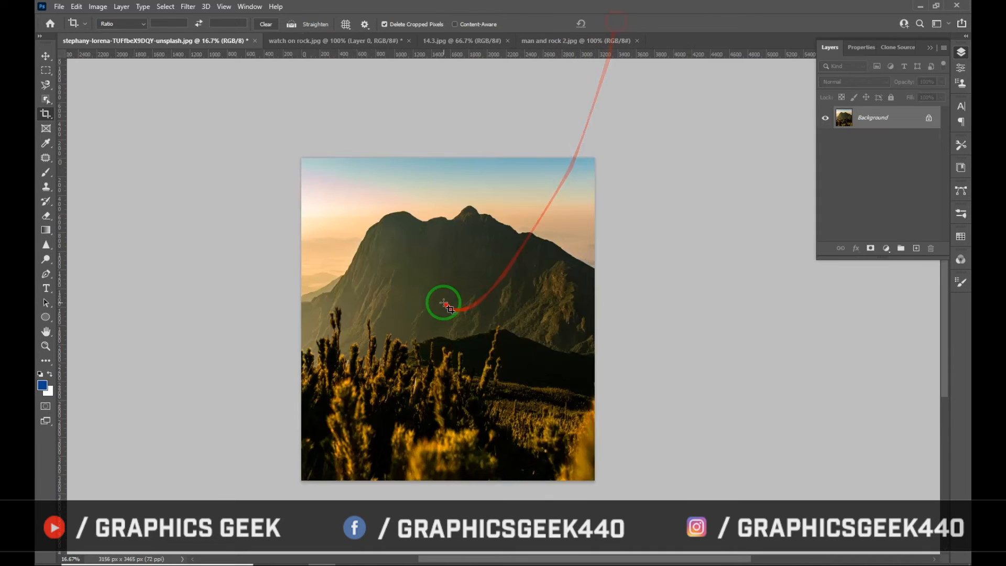
# Expand the crop frame past the cropped mountain photo to about 3972 px by 3765 px, and cancel the crop.
pyautogui.click(48, 114)
pyautogui.moveTo(302, 160); pyautogui.dragTo(262, 146)
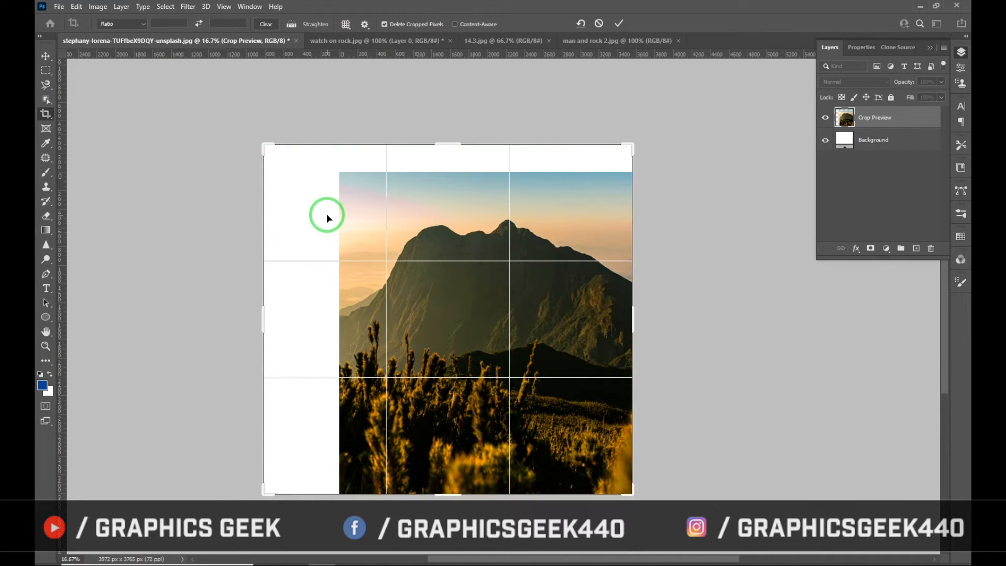
pyautogui.hotkey('ctrl', 'z')
pyautogui.hotkey('ctrl', 'shift', 'z')
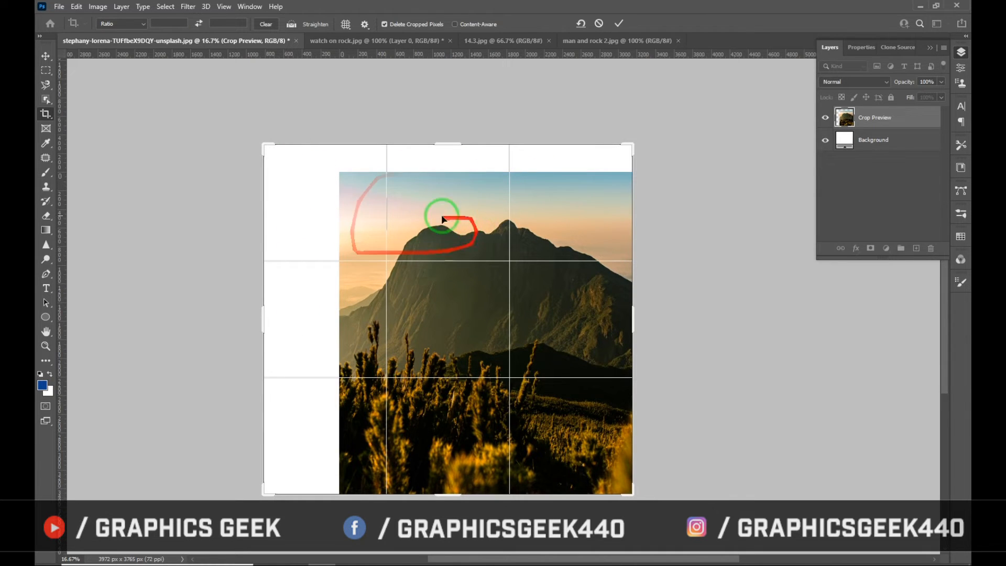
pyautogui.click(600, 23)
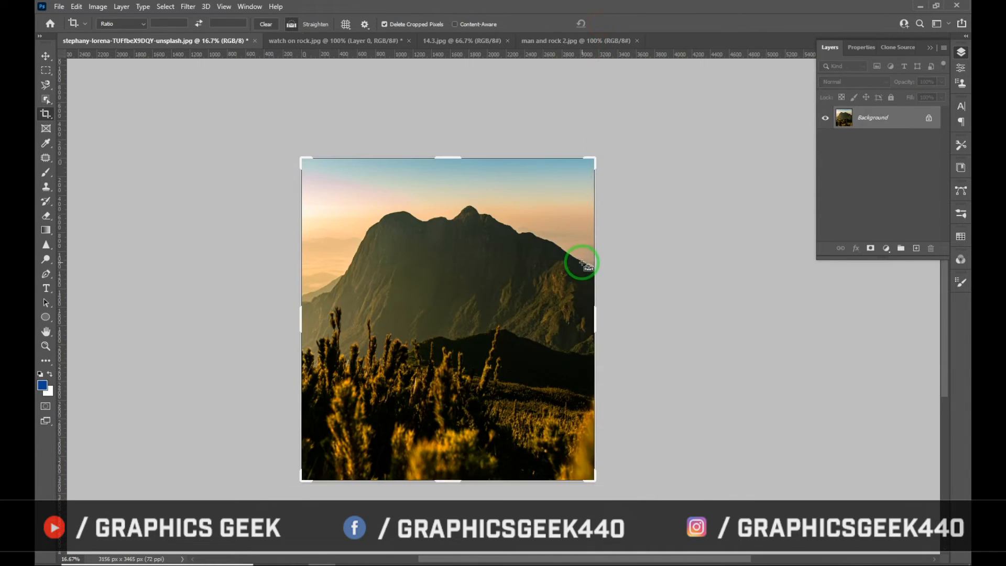
# Undo the pixel-deleting crop of the mountain photo.
pyautogui.hotkey('ctrl', 'z')
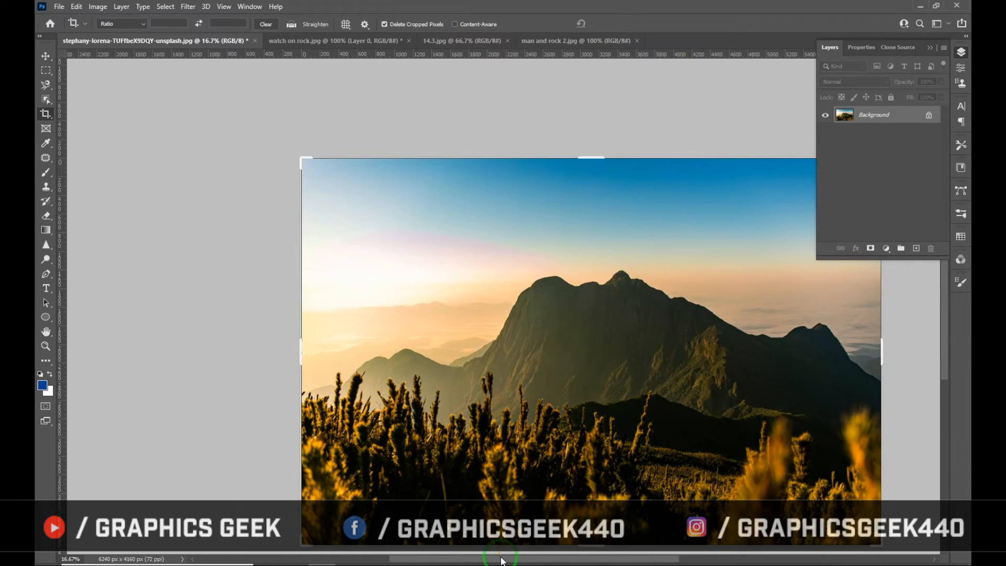
pyautogui.moveTo(501, 559); pyautogui.dragTo(573, 559)
pyautogui.scroll(-3, 341, 291)
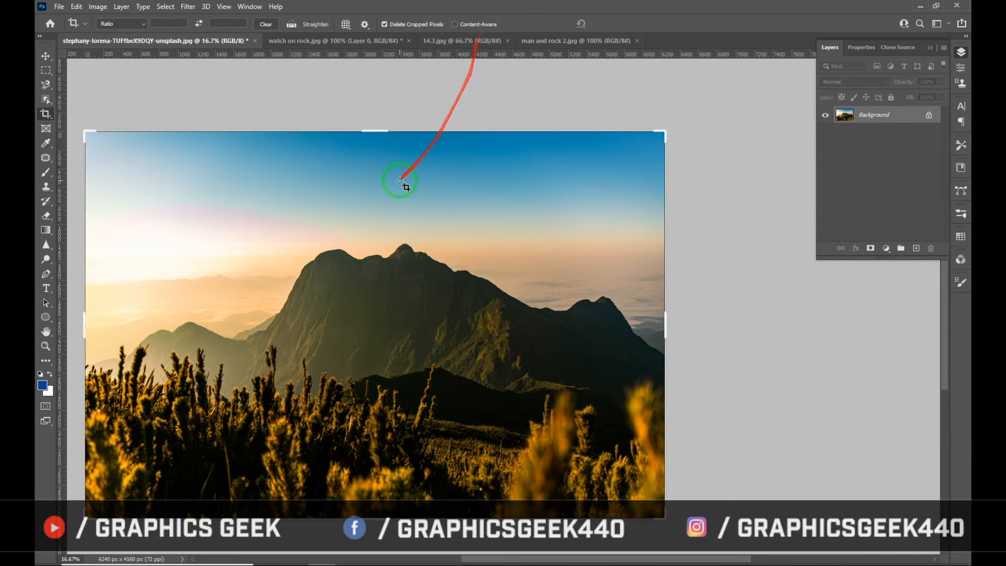
pyautogui.moveTo(493, 560); pyautogui.dragTo(474, 560)
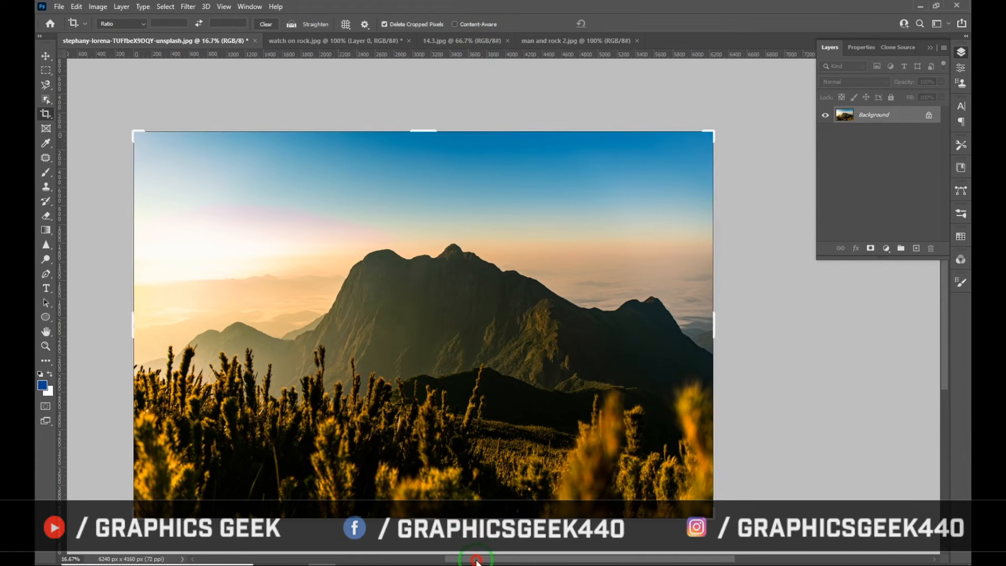
# Switch to the man and rock 2.jpg document.
pyautogui.click(333, 41)
pyautogui.click(435, 42)
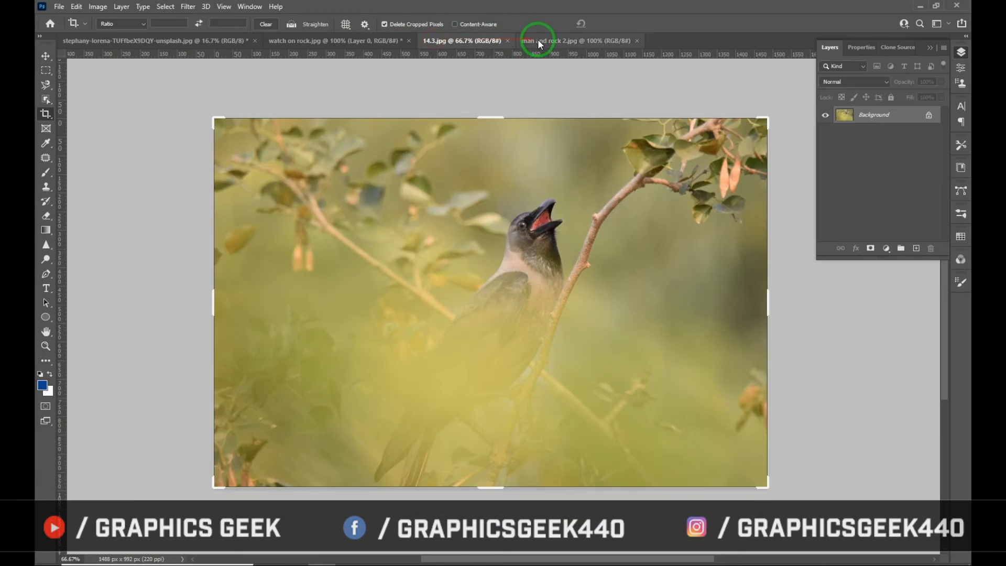
pyautogui.click(538, 40)
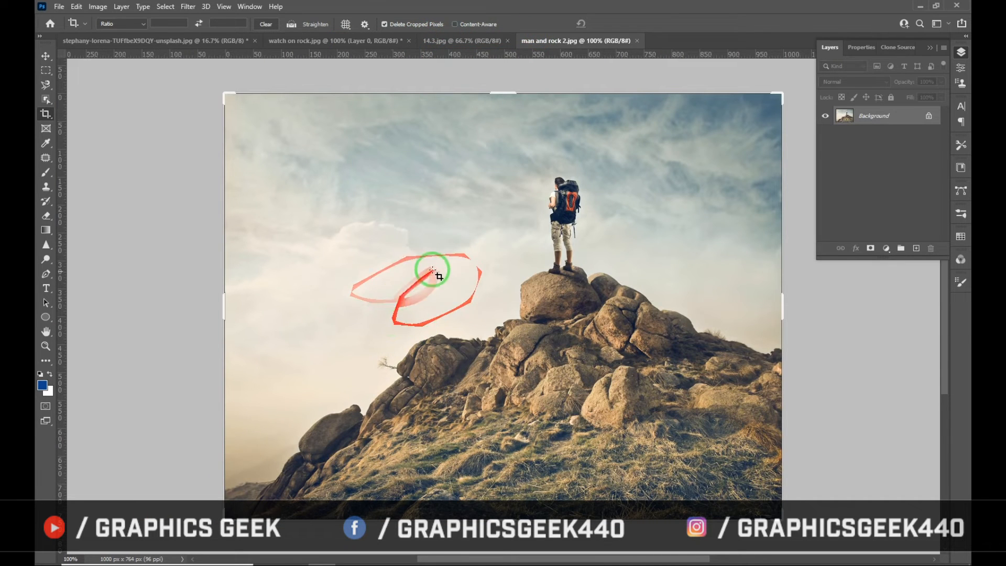
pyautogui.scroll(1, 448, 260)
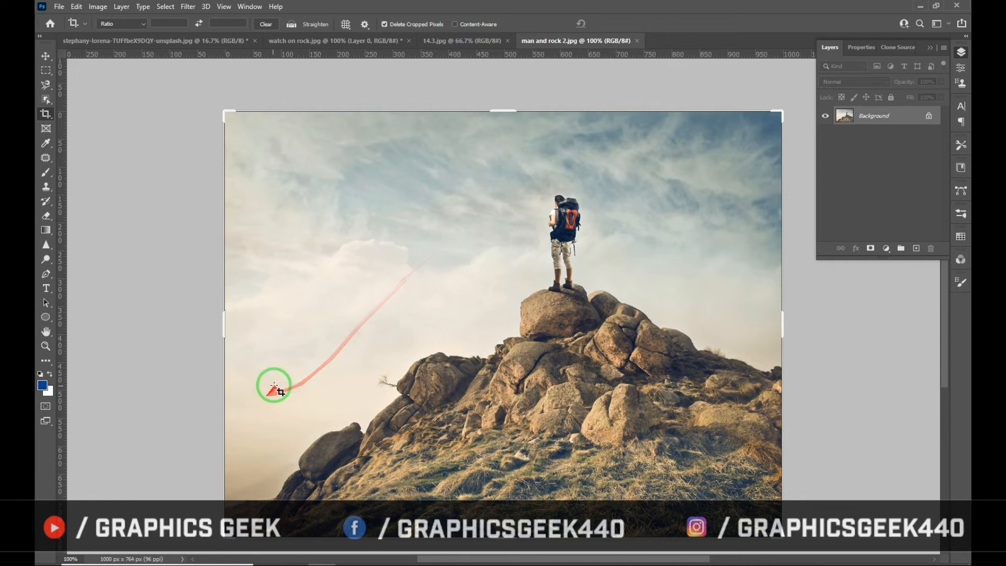
pyautogui.scroll(1, 340, 294)
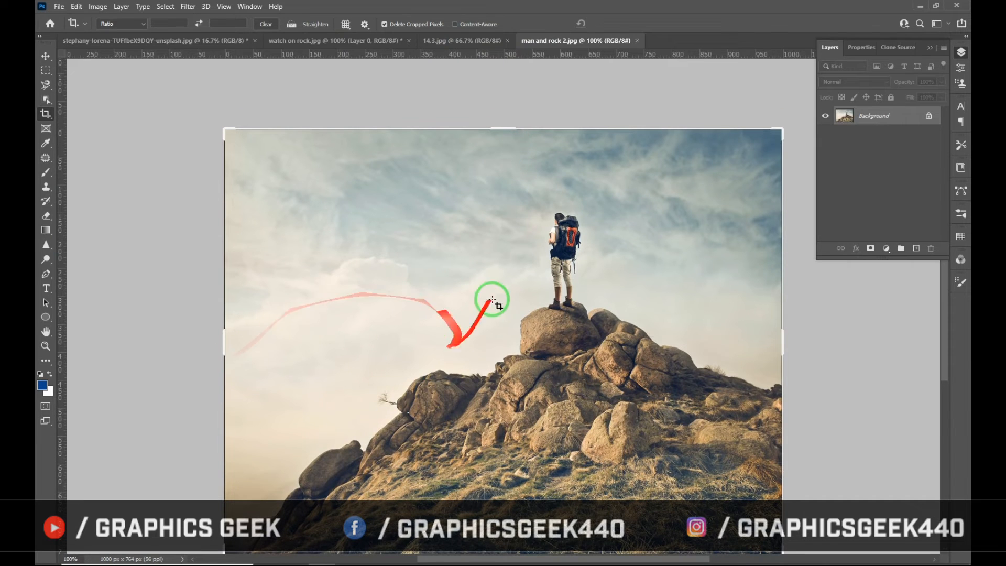
# Extend the crop frame above the hiker photo to about 1000 px by 892 px without Content-Aware, commit it, and undo it.
pyautogui.moveTo(507, 128); pyautogui.dragTo(511, 93)
pyautogui.click(619, 23)
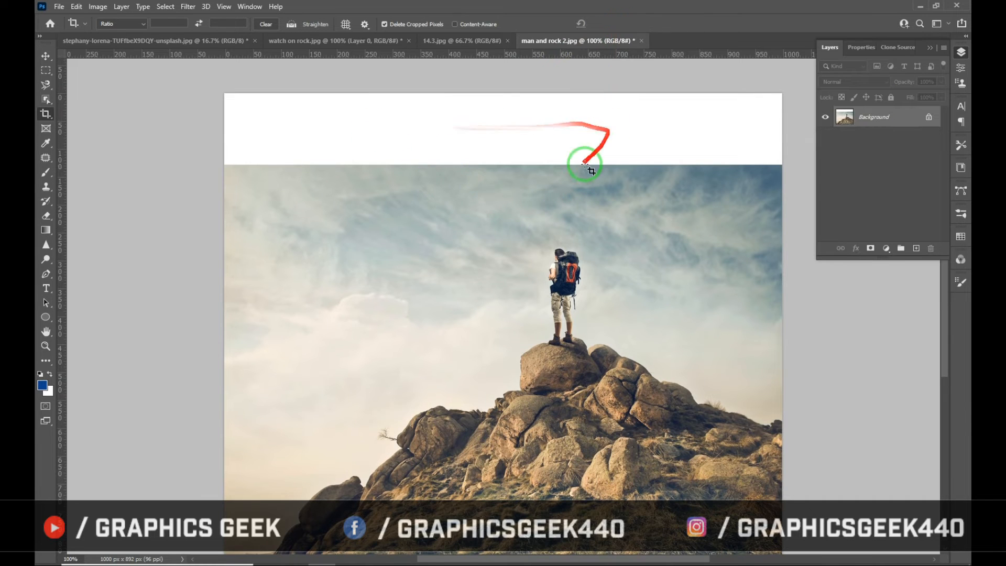
pyautogui.press('ctrl')
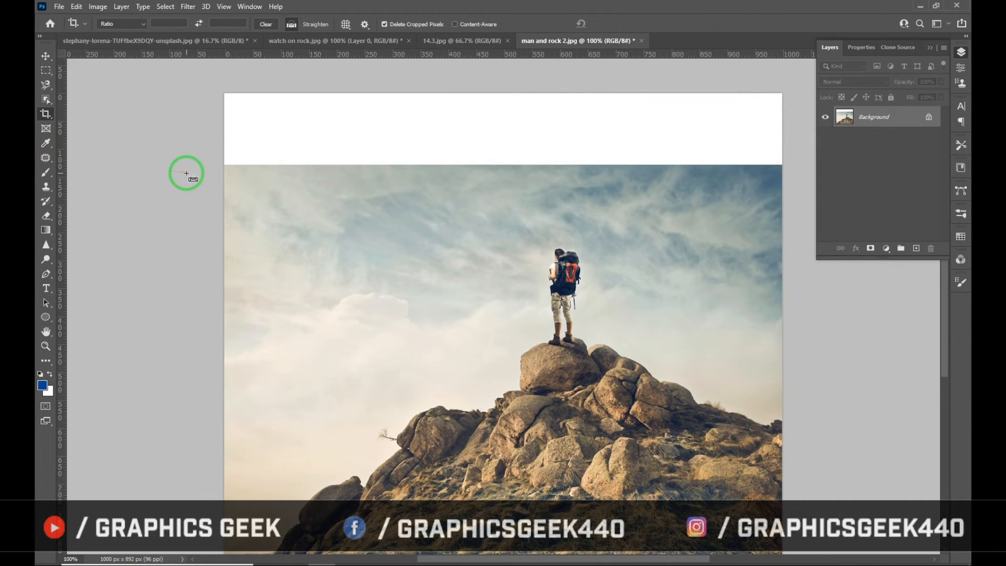
pyautogui.hotkey('ctrl', 'z')
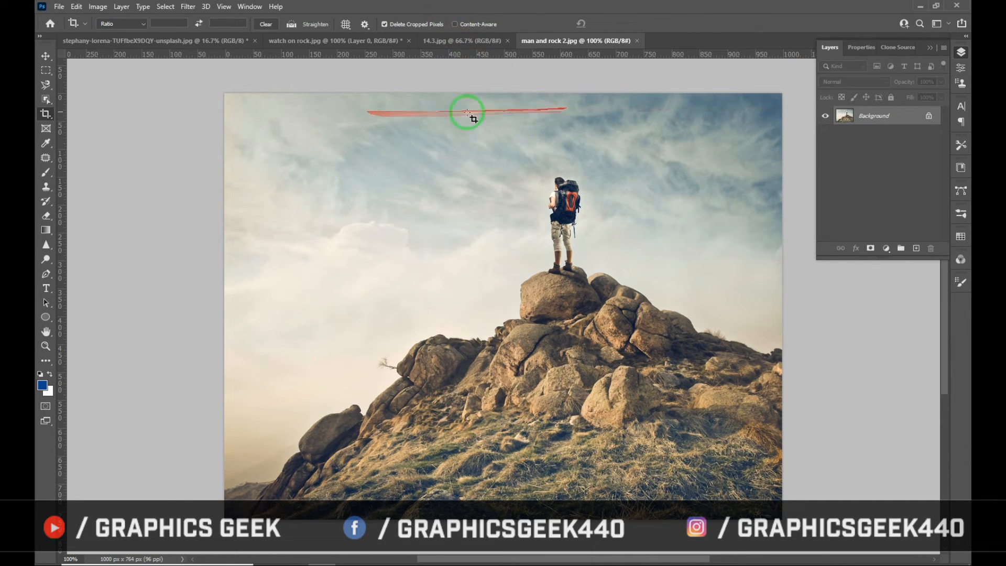
# Turn on Content-Aware and extend the hiker photo's crop upward to about 1000 px by 876 px, committing it.
pyautogui.click(454, 24)
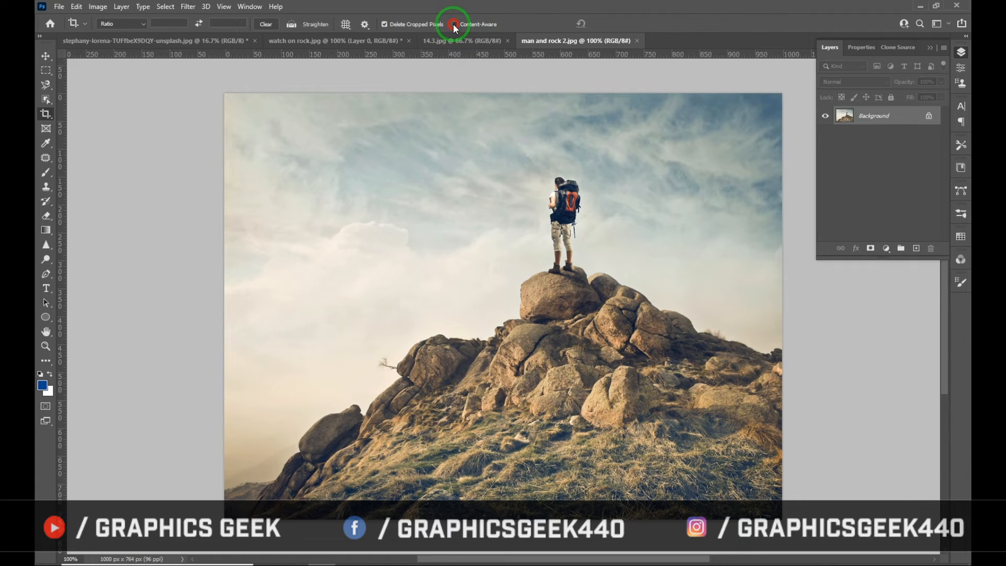
pyautogui.click(510, 92)
pyautogui.moveTo(508, 90); pyautogui.dragTo(512, 59)
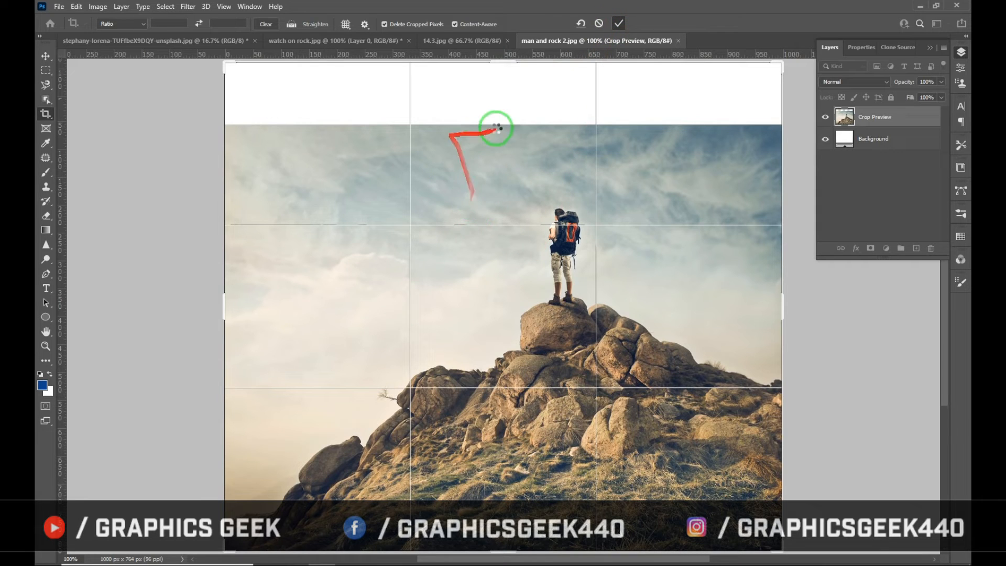
pyautogui.press('Return')
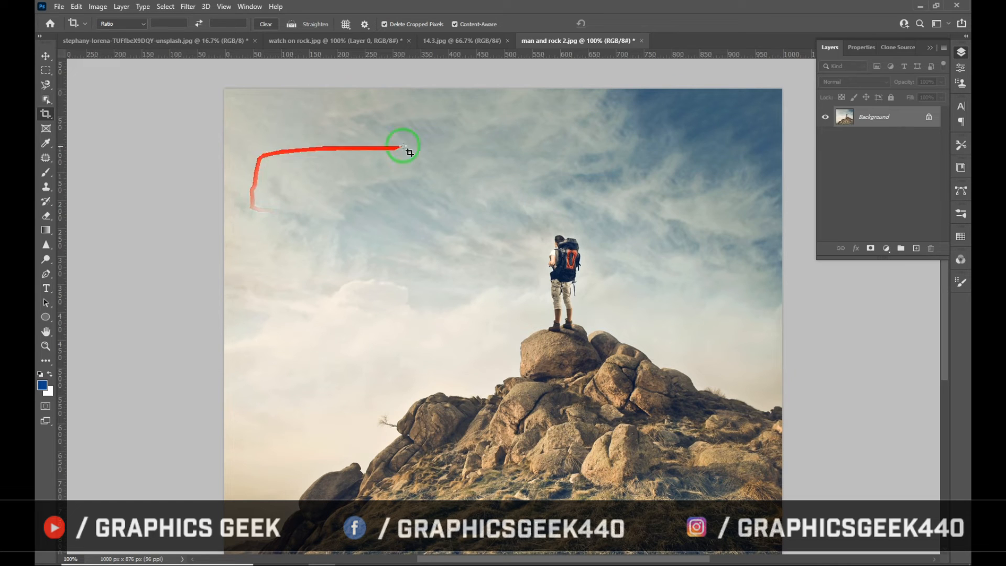
# Paint two short blue brush strokes across the extended sky of the hiker photo, and undo them.
pyautogui.rightClick(46, 181)
pyautogui.click(71, 172)
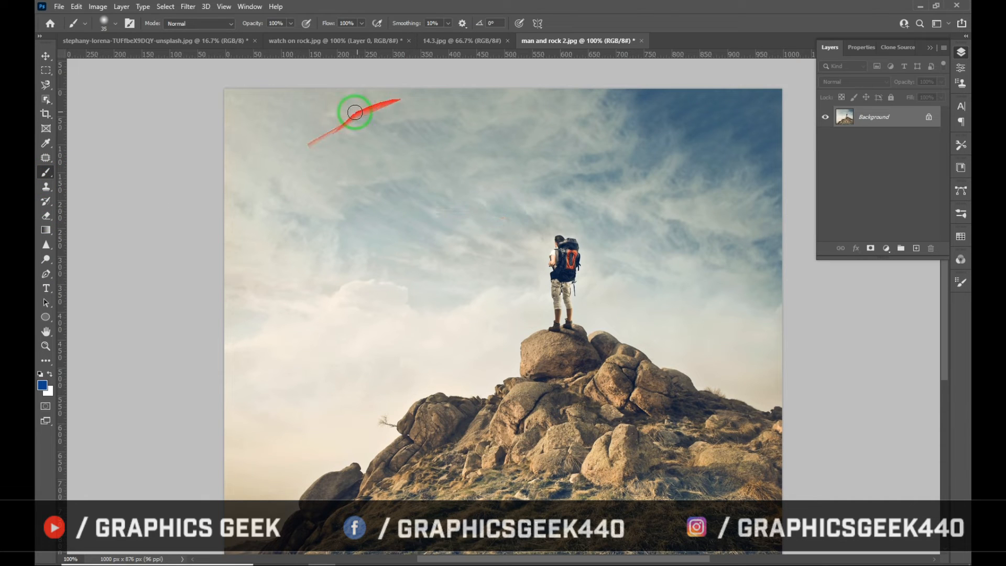
pyautogui.moveTo(417, 150); pyautogui.dragTo(440, 148)
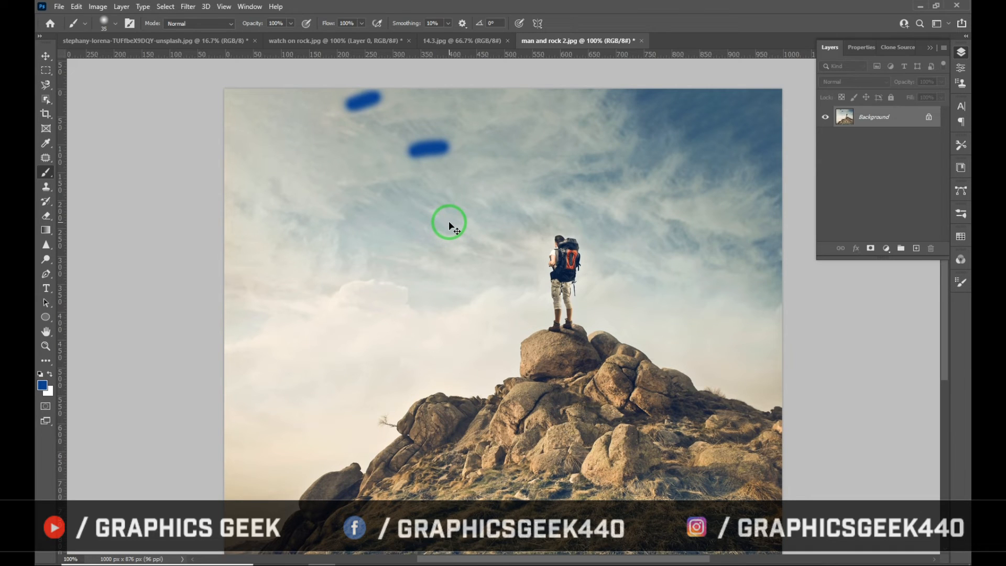
pyautogui.hotkey('ctrl', '-')
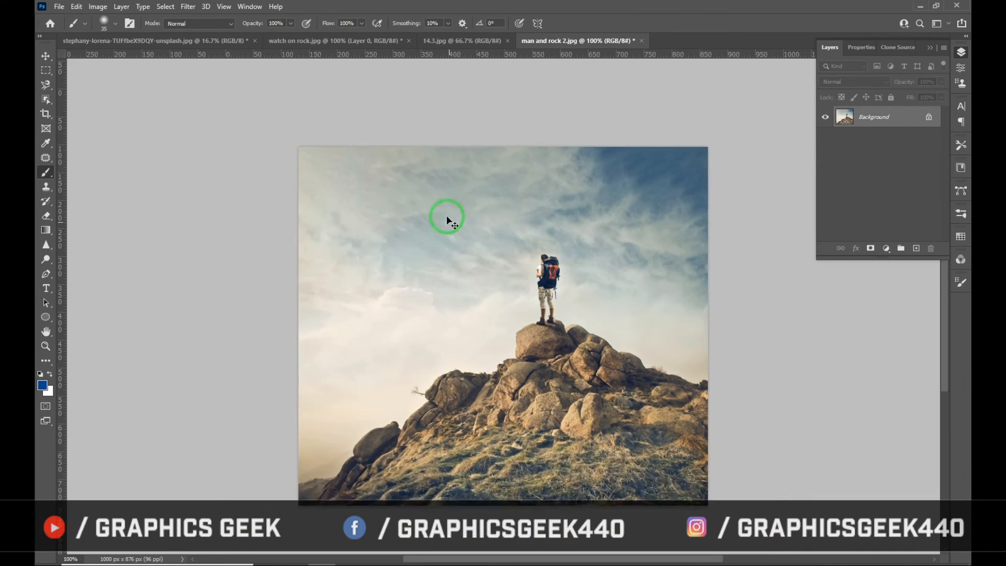